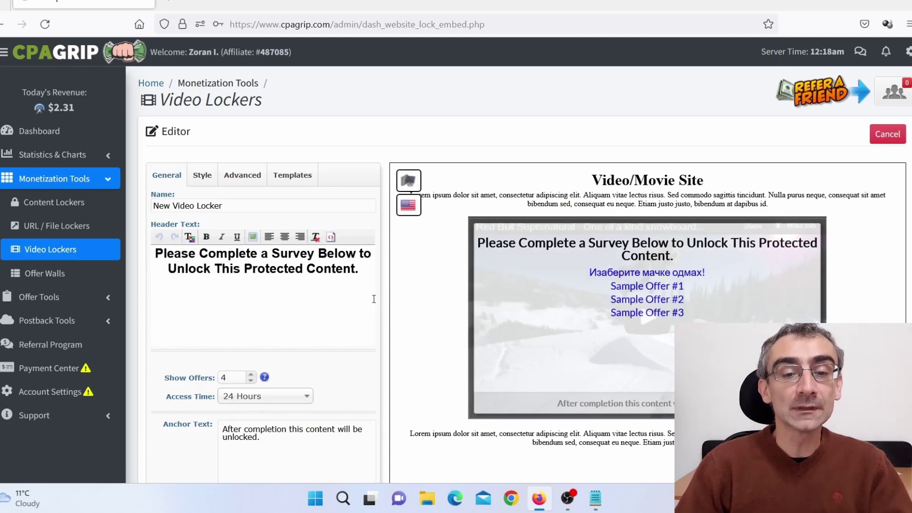
- Set the number of offers shown by the video locker to 3, keeping its default name, header text and anchor text
drag(162, 257, 358, 271)
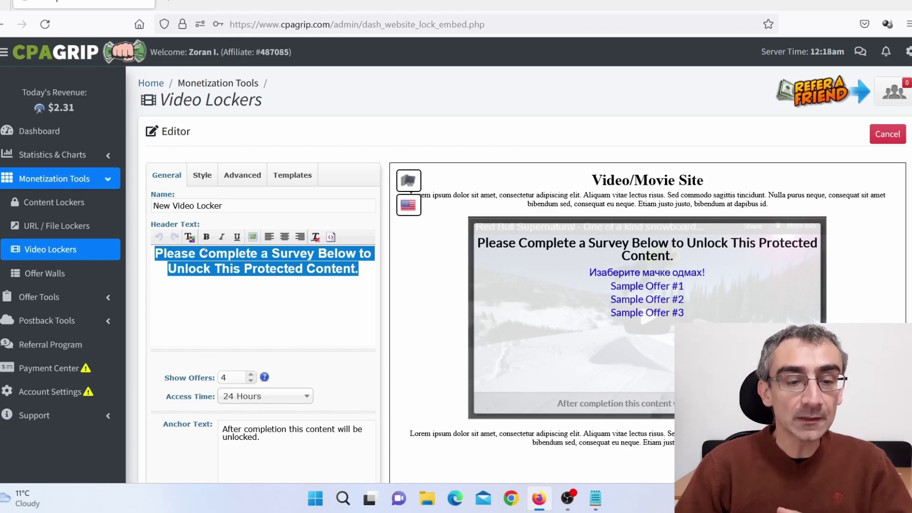
drag(233, 204, 150, 206)
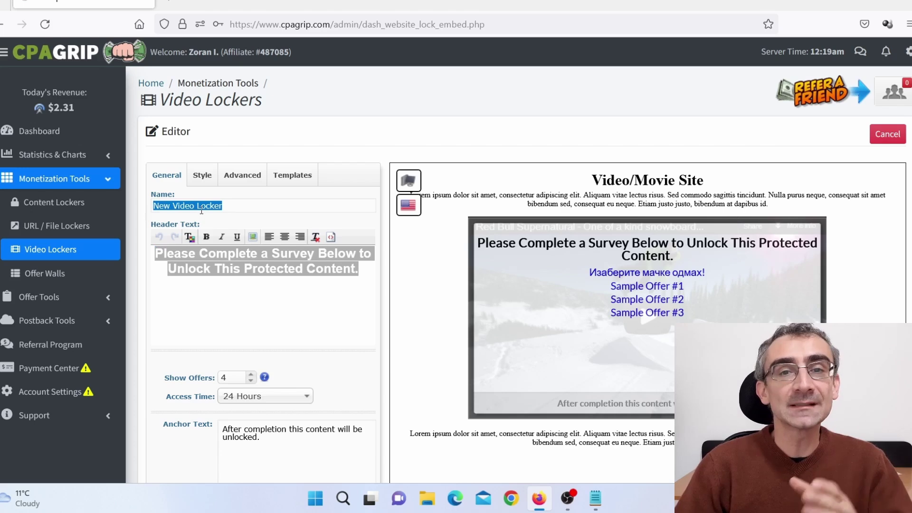
click(251, 381)
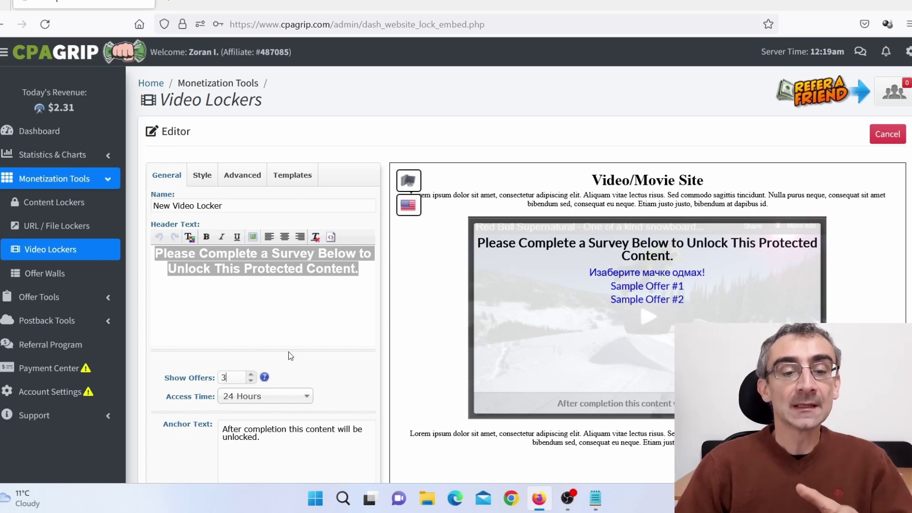
scroll(352, 377, down, 3)
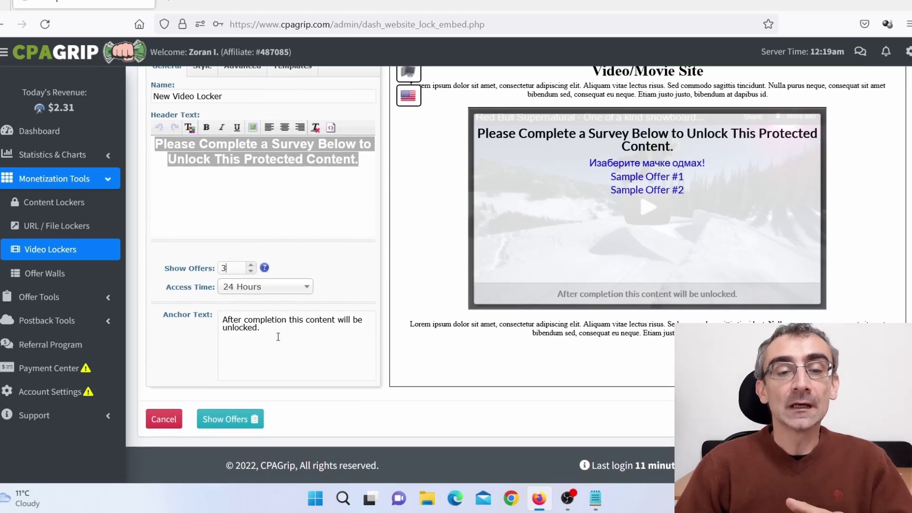
drag(260, 328, 221, 319)
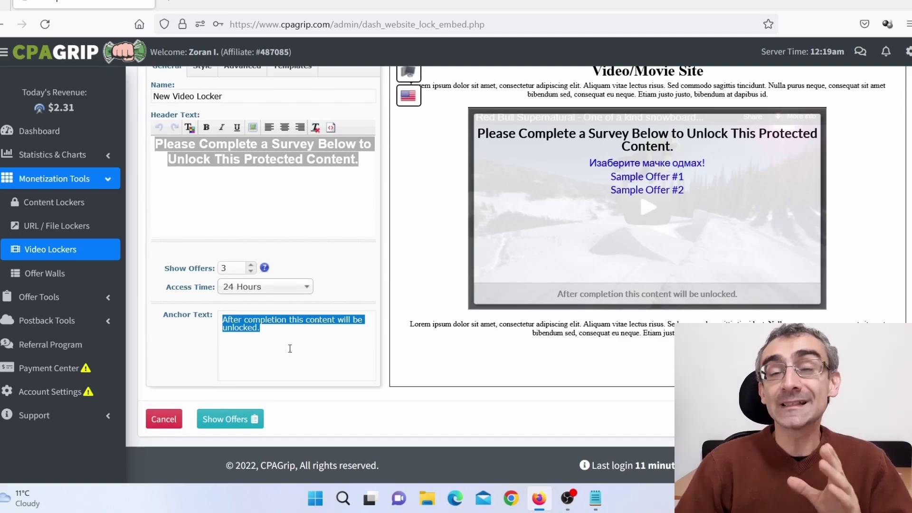
- Show the locker's offer list and filter it to offers for US | United States
click(220, 420)
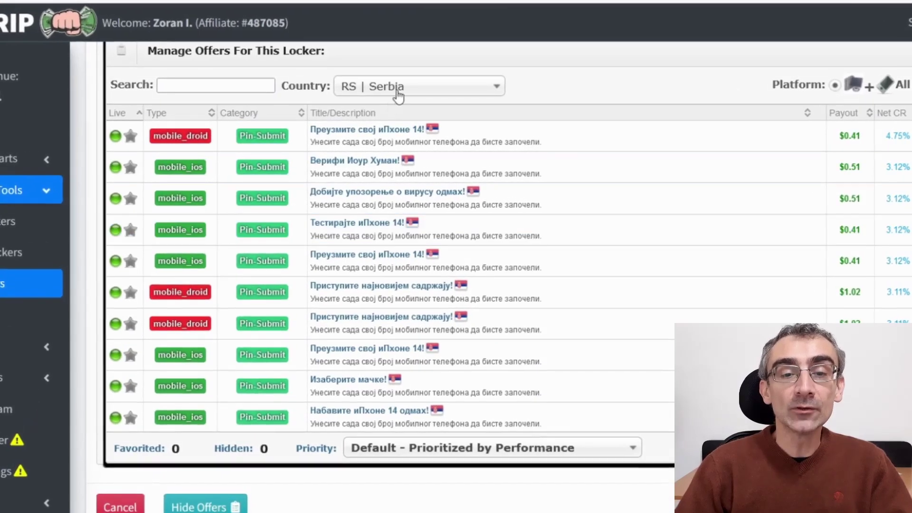
click(397, 90)
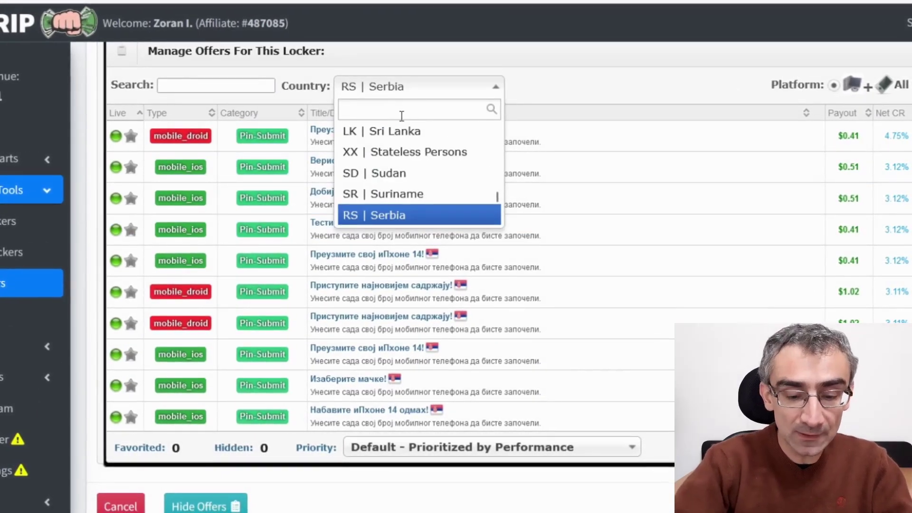
text(unit)
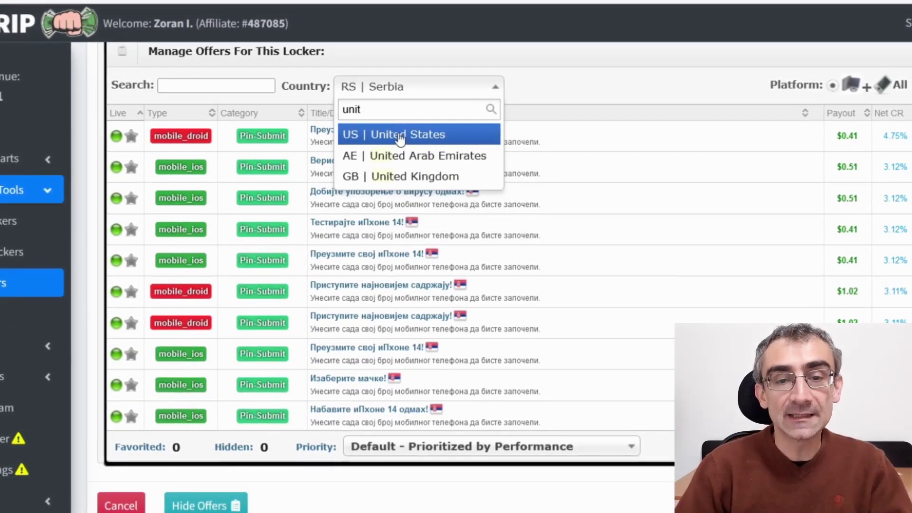
click(401, 136)
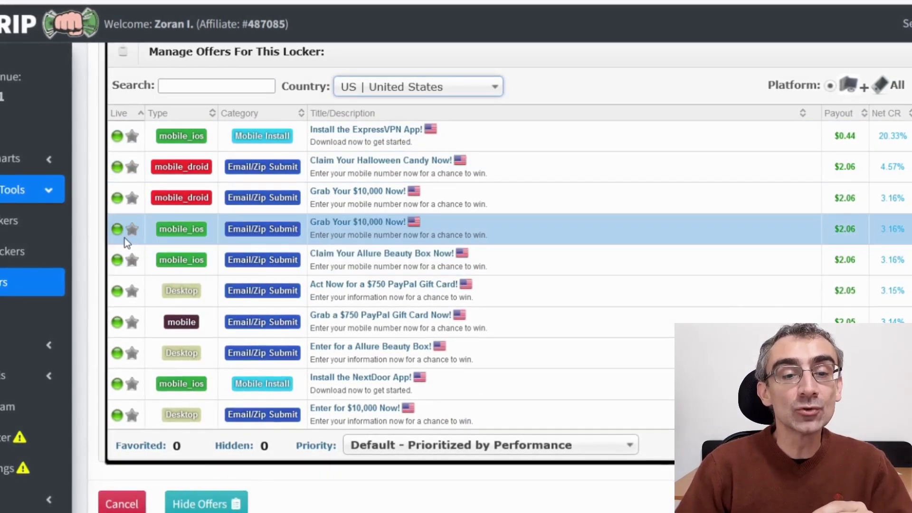
- Favourite the iOS offers "Grab Your $10,000 Now!", "Claim Your Allure Beauty Box Now!" and "Install the NextDoor App!", and save the video locker
click(132, 230)
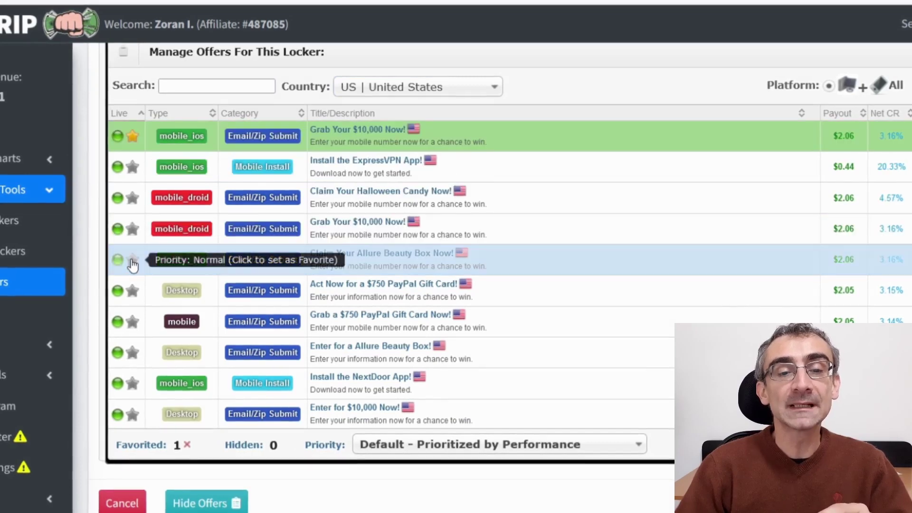
click(132, 261)
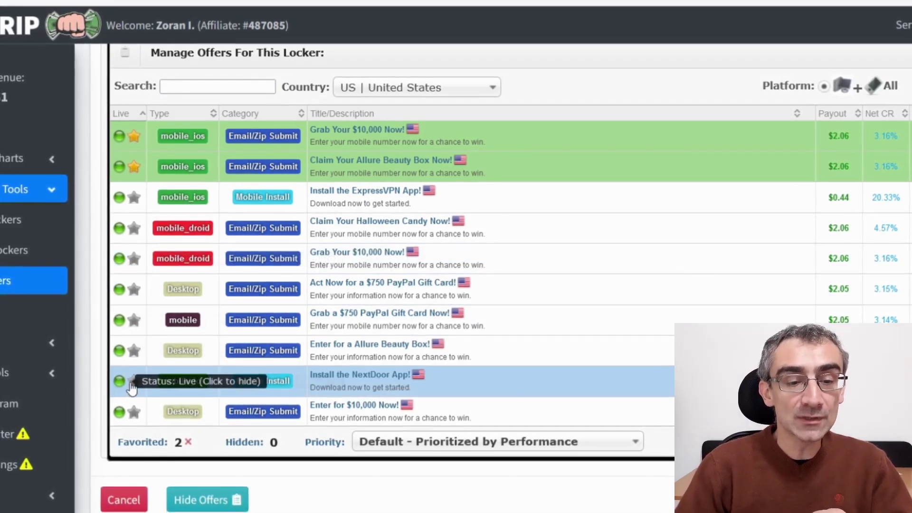
click(134, 381)
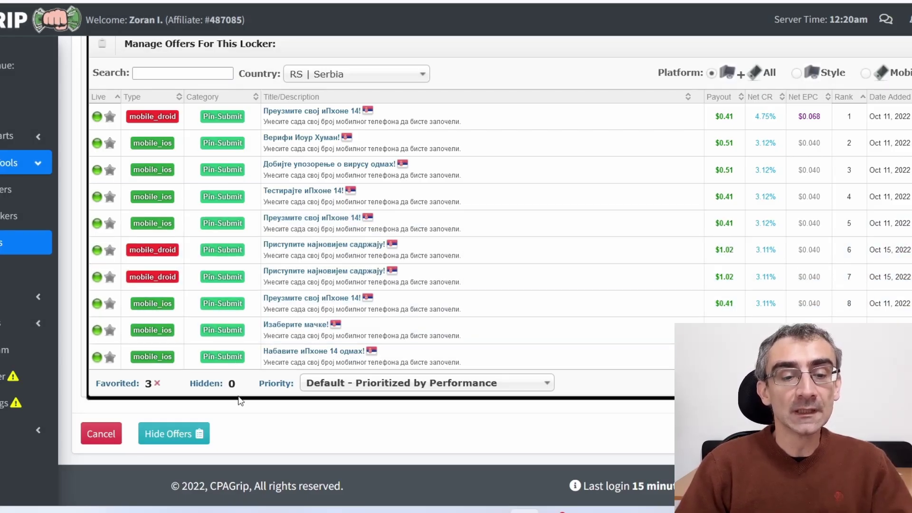
click(171, 434)
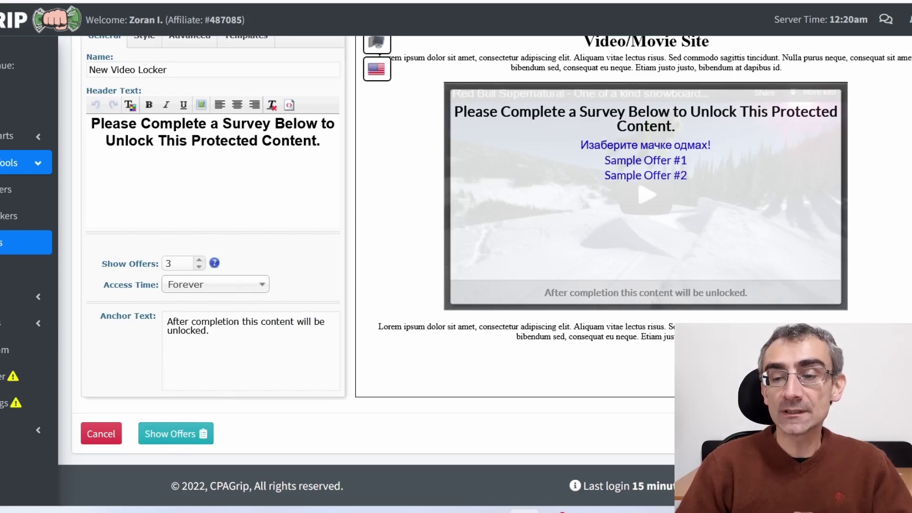
click(888, 433)
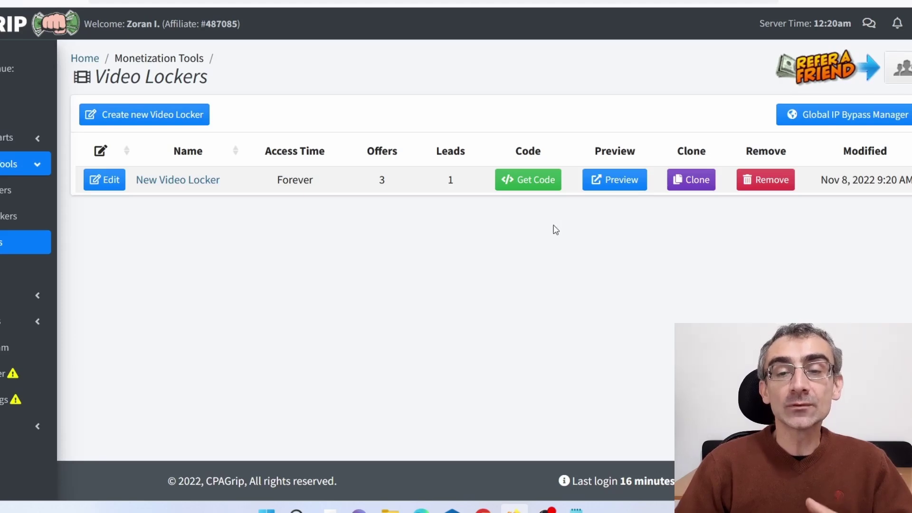
- Generate the embed code for New Video Locker with No-Javascript Protection and AdBlock Protection enabled
click(535, 187)
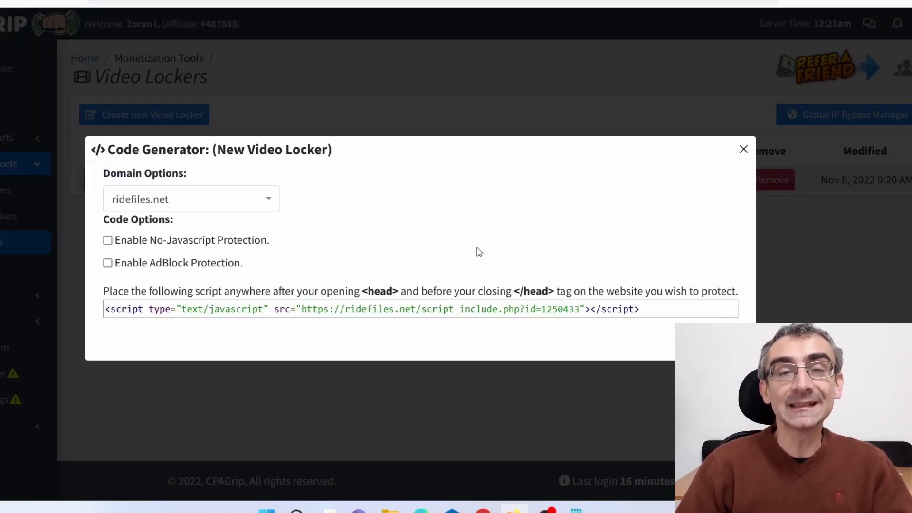
click(189, 246)
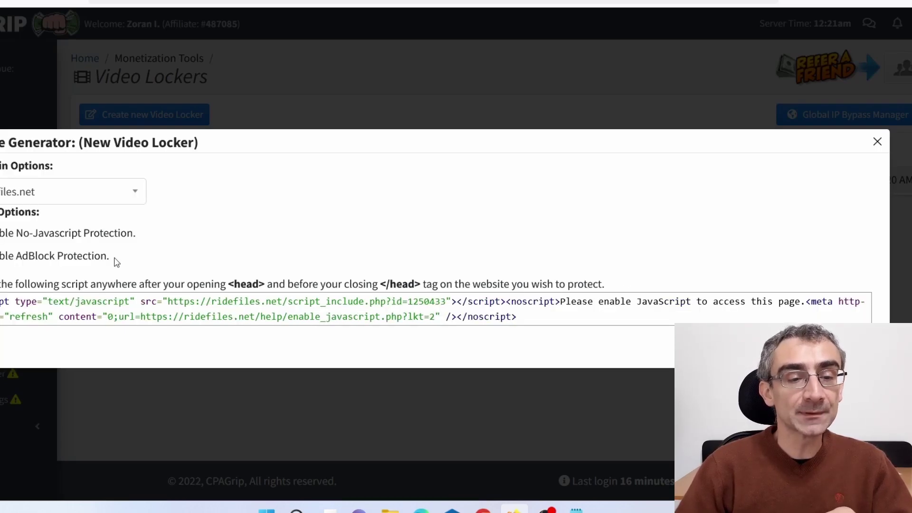
click(77, 263)
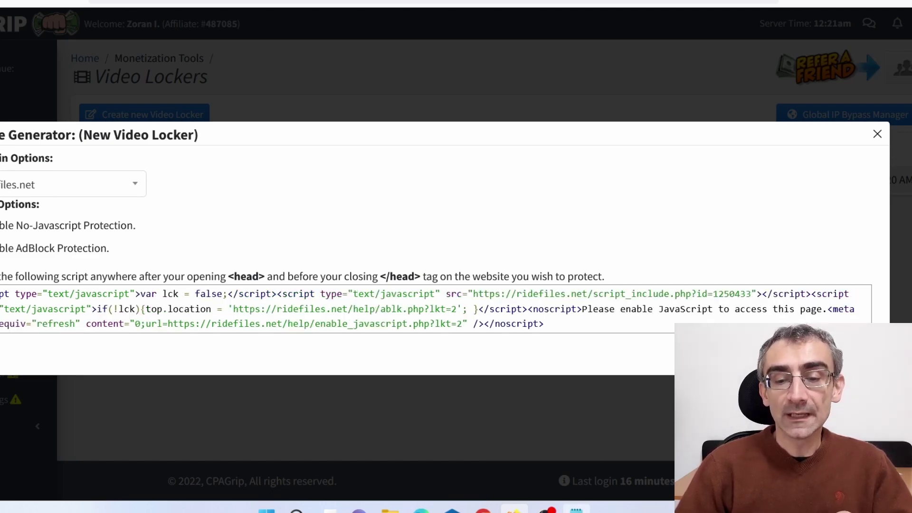
- Switch to Notepad, paste the generated locker script into the untitled note and add a line break after it
click(576, 509)
text(...ttp-equiv="refresh" content="0;url=https://ridefiles.net/help/enable_javascript.php?lkt=2" ></meta></noscript>)
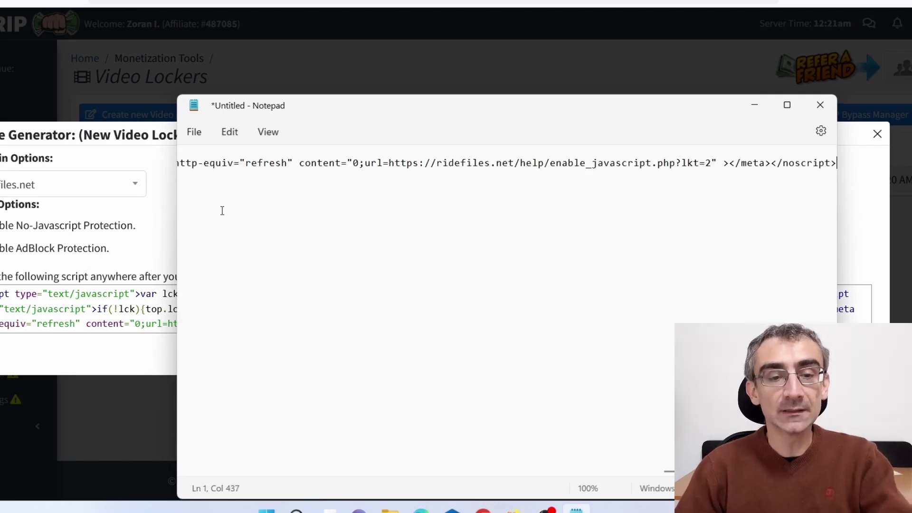
key(Return)
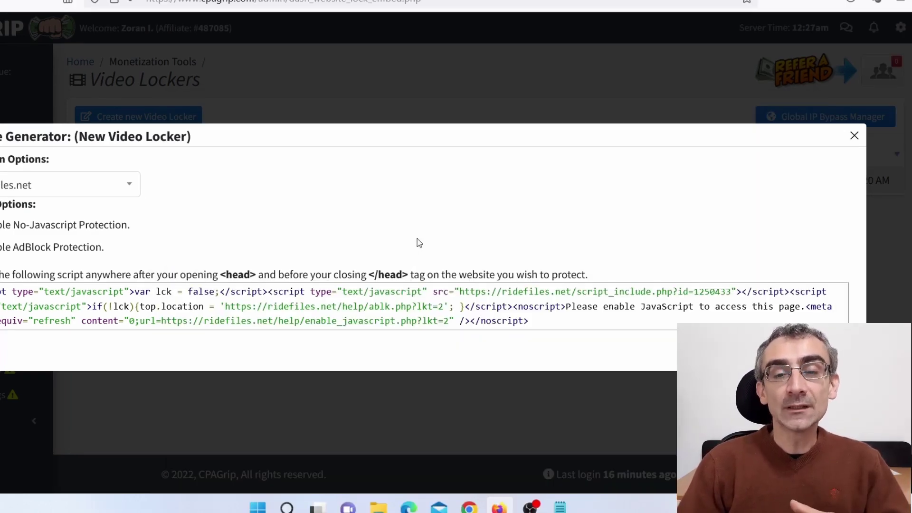
- Switch to Chrome, create a blank site in Google Sites and set its page title to "Celebrity fails"
click(471, 503)
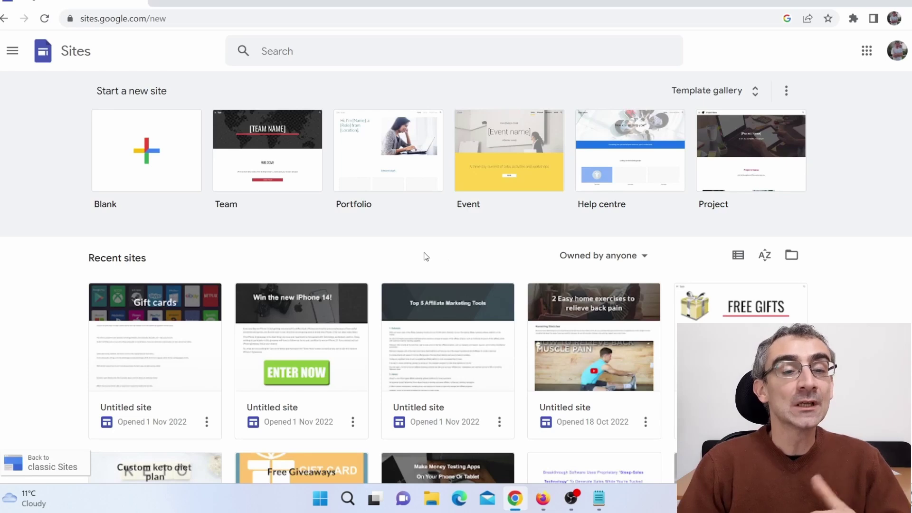
click(156, 158)
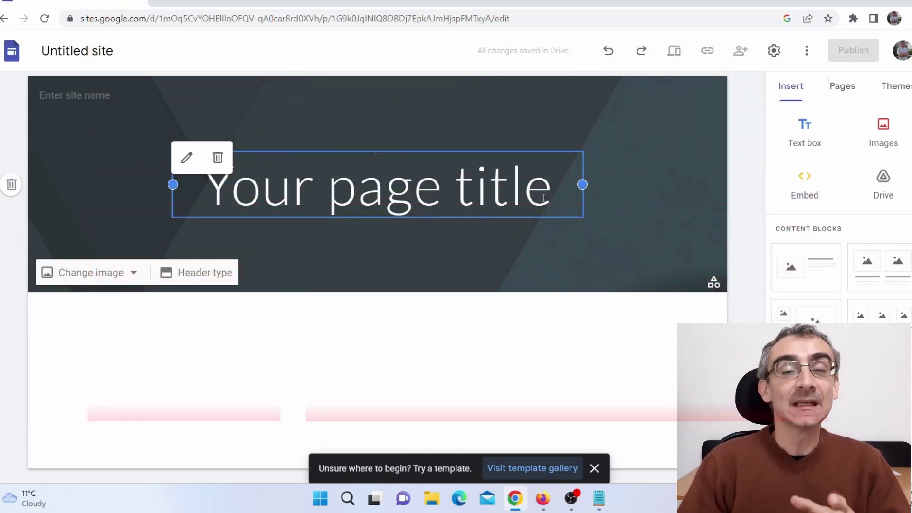
click(535, 193)
drag(535, 194, 200, 206)
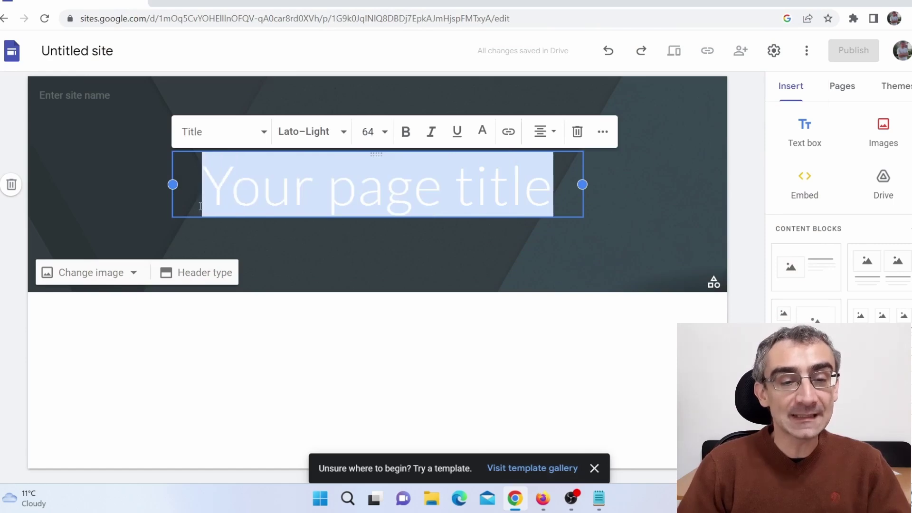
text(Celebrity fails)
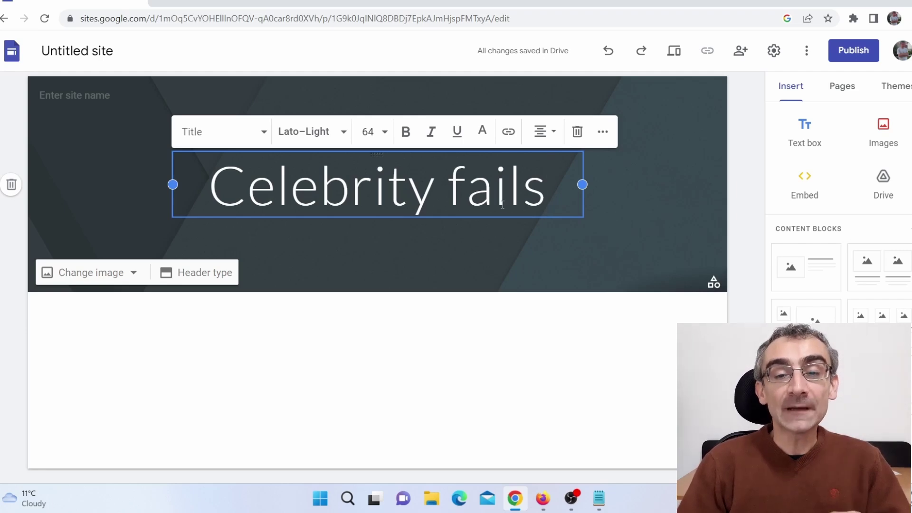
- Make the whole "Celebrity fails" page title bold
drag(553, 192, 221, 194)
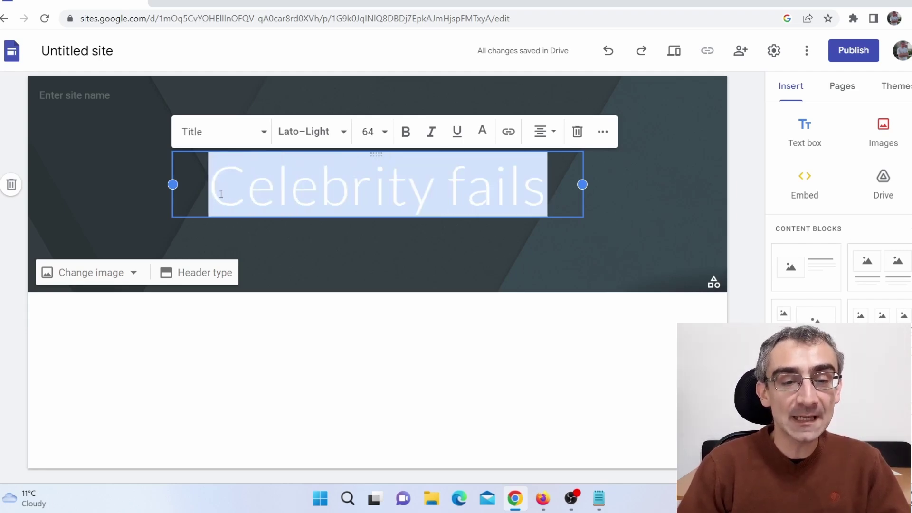
click(406, 131)
click(424, 201)
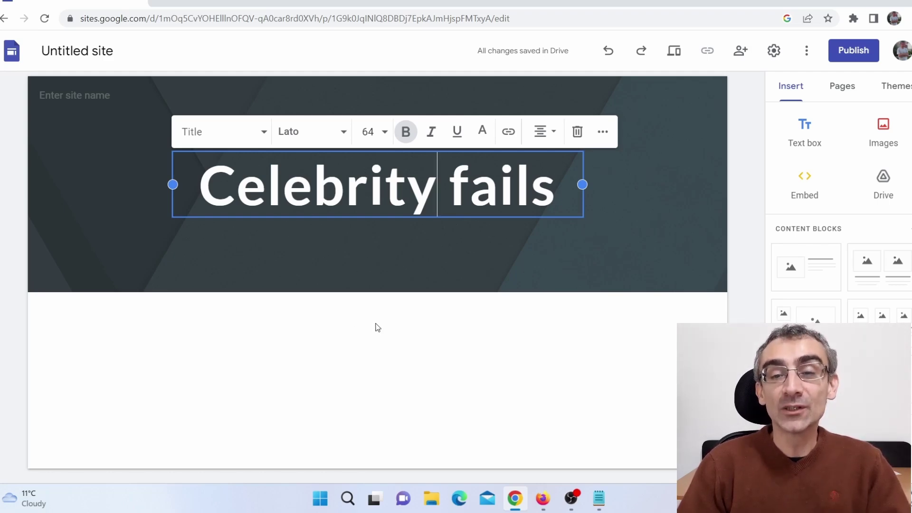
- Switch to Firefox, view the Katy Perry page on Google Trends, and search YouTube for "katy perry eye malfunction"
click(541, 496)
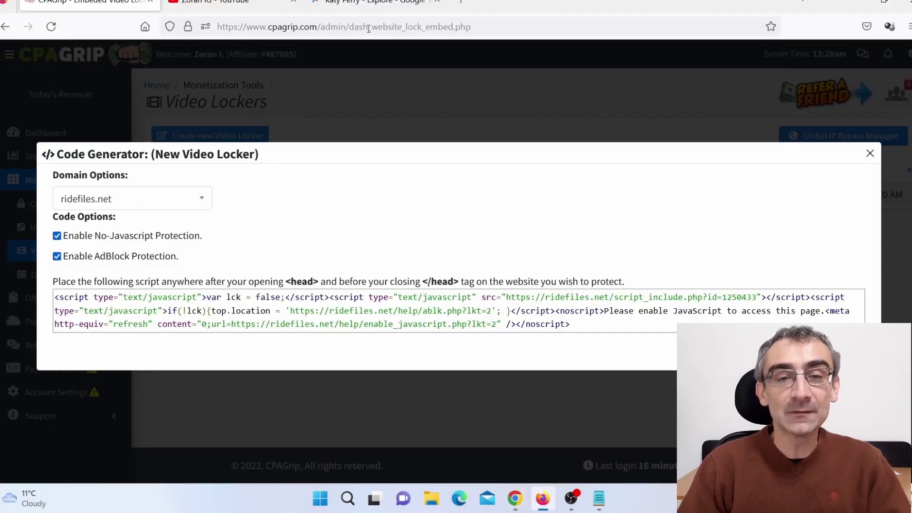
click(375, 4)
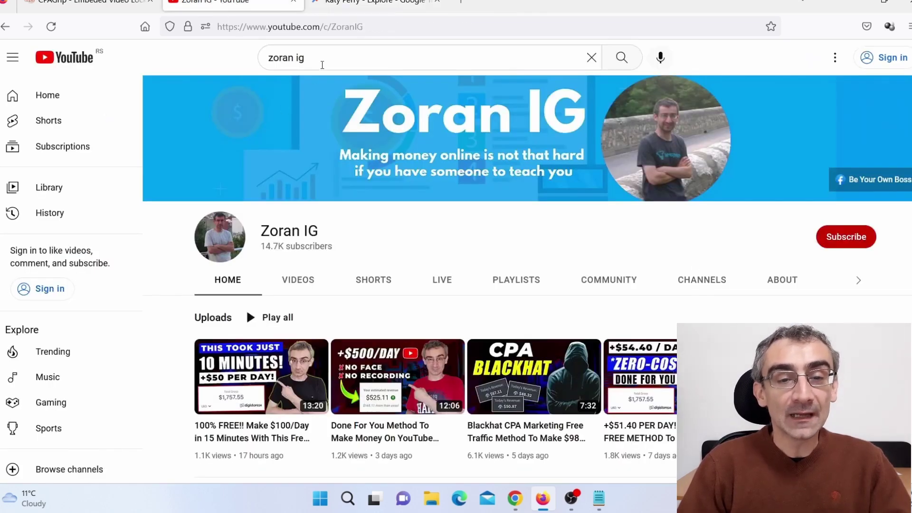
click(315, 57)
drag(315, 57, 238, 52)
text(kety pa)
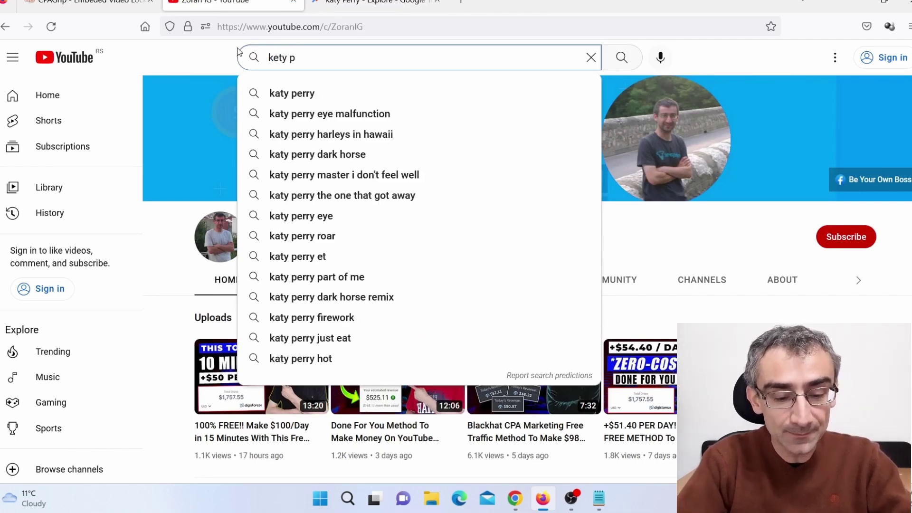
click(330, 111)
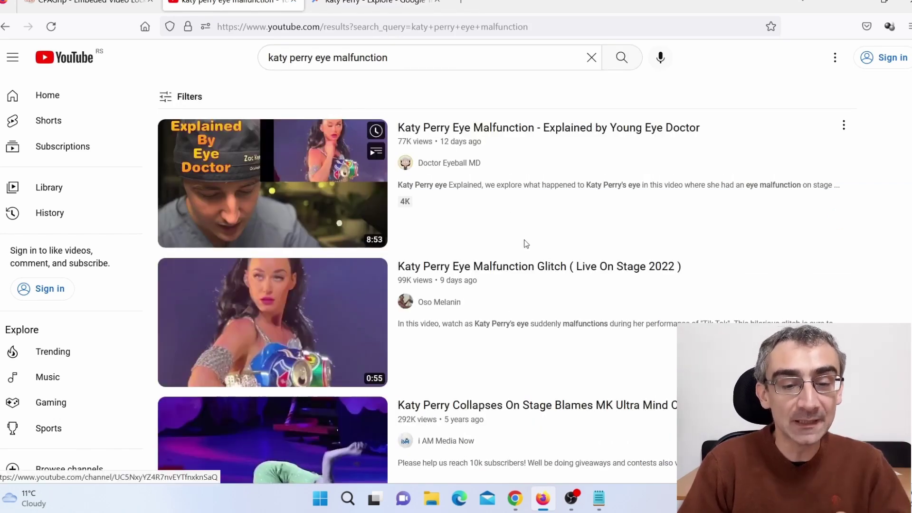
- Open the video "Katy Perry Eye Malfunction Glitch ( Live On Stage 2022 )" from the search results and pause playback
scroll(630, 268, down, 2)
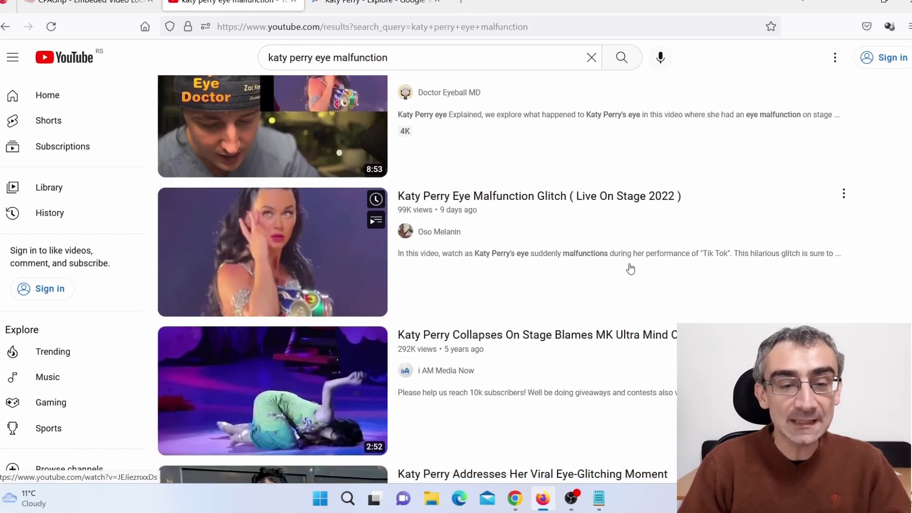
click(293, 265)
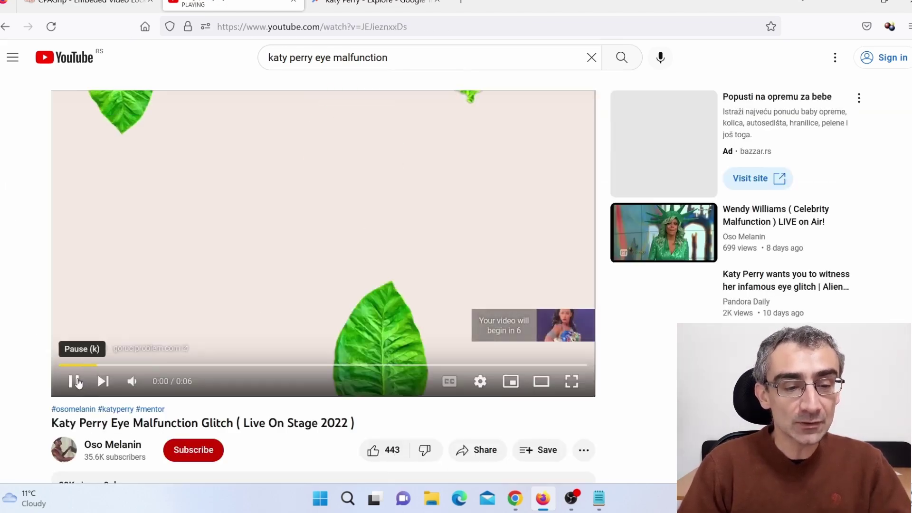
click(73, 381)
- Open the video's embed sharing option and copy its full iframe embed code
scroll(330, 326, down, 5)
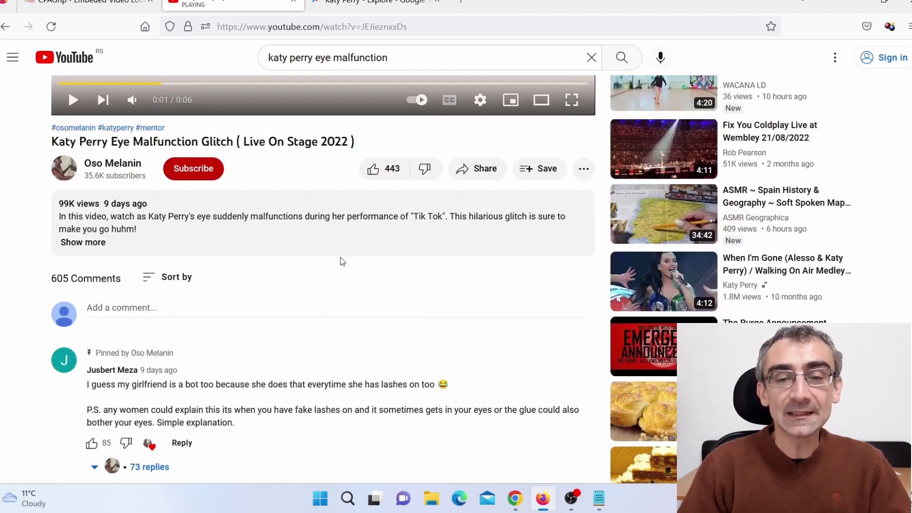
click(482, 172)
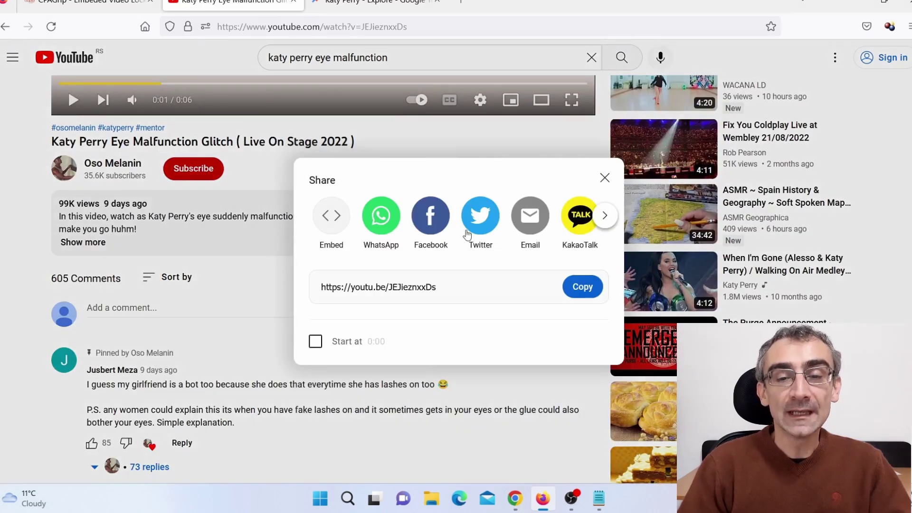
click(341, 227)
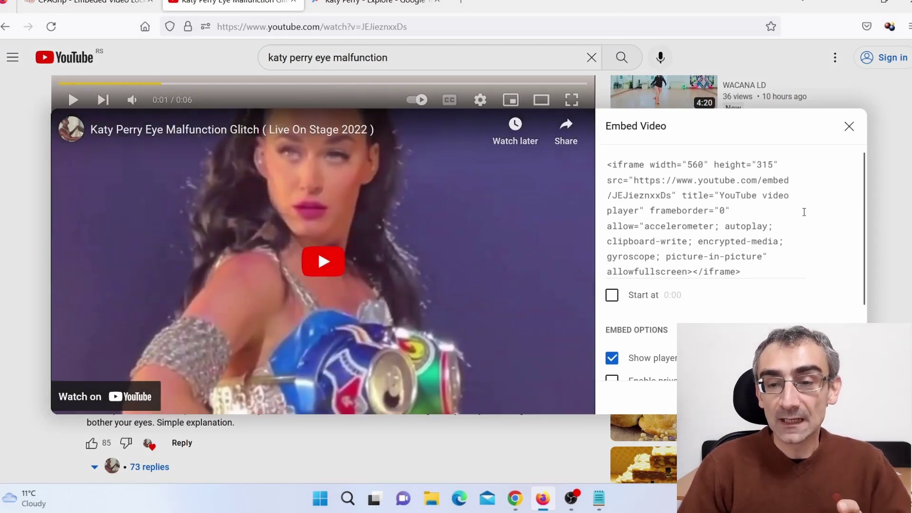
drag(607, 164, 763, 278)
key(ctrl+c)
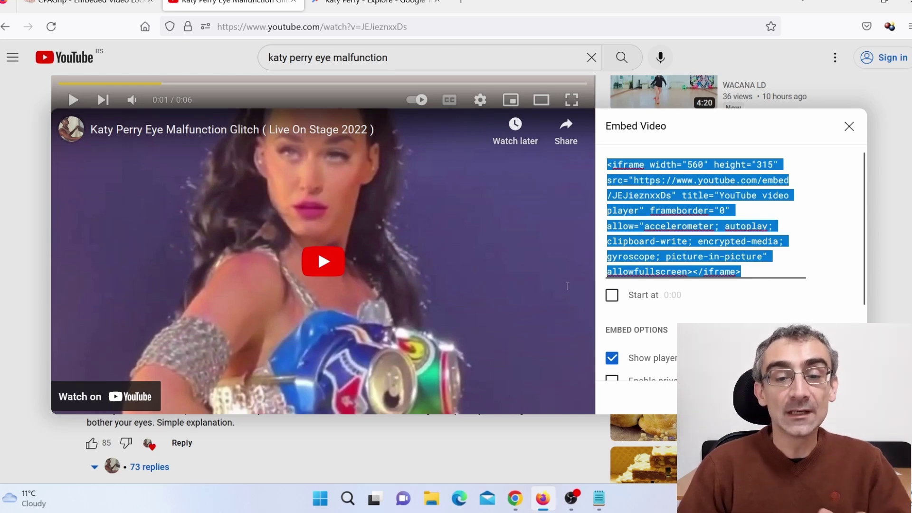
- Switch to Chrome, embed the copied YouTube iframe code below the "Celebrity fails" header, and widen the embedded block
click(515, 498)
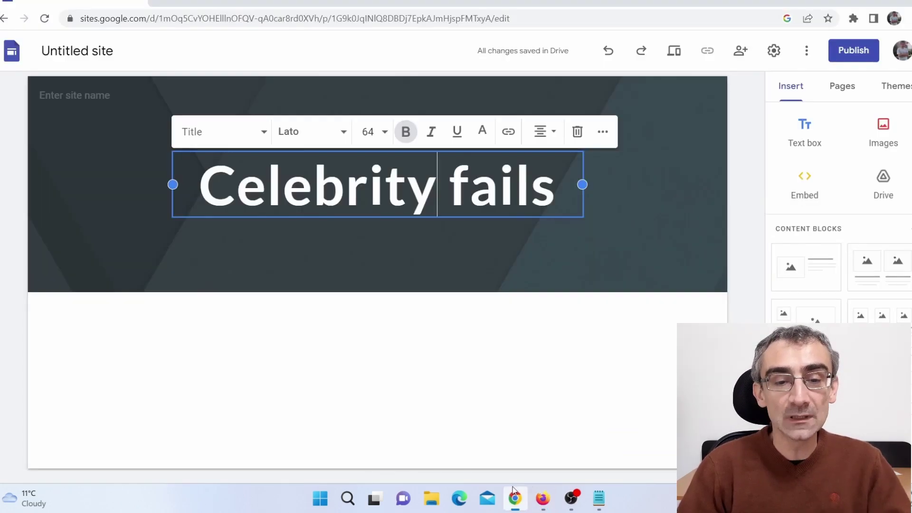
click(376, 356)
click(800, 181)
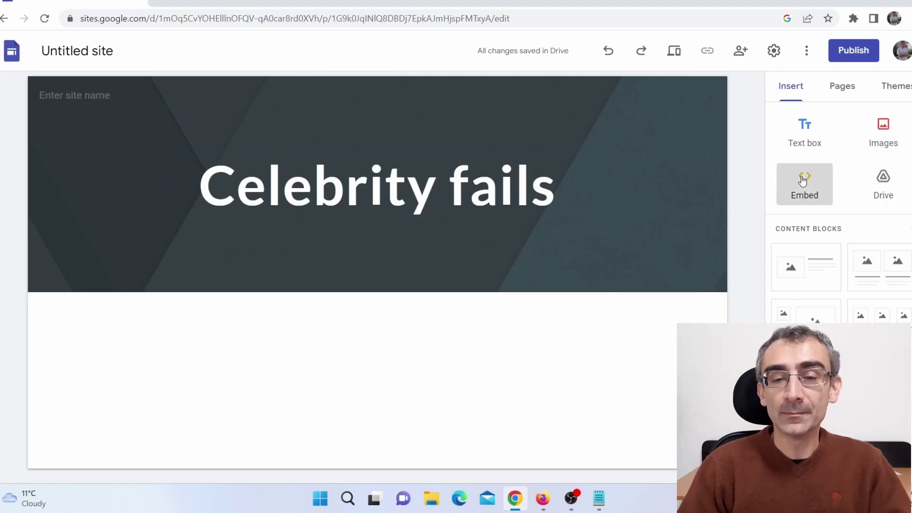
click(368, 235)
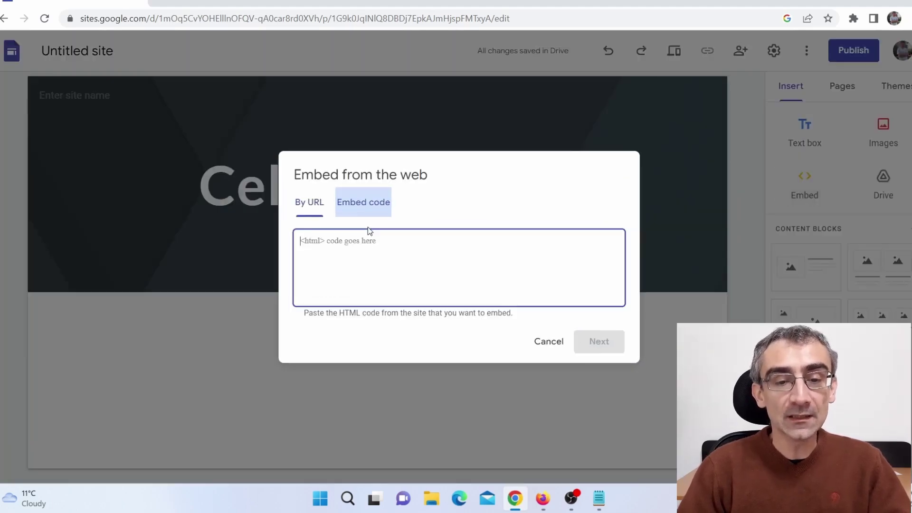
key(ctrl+v)
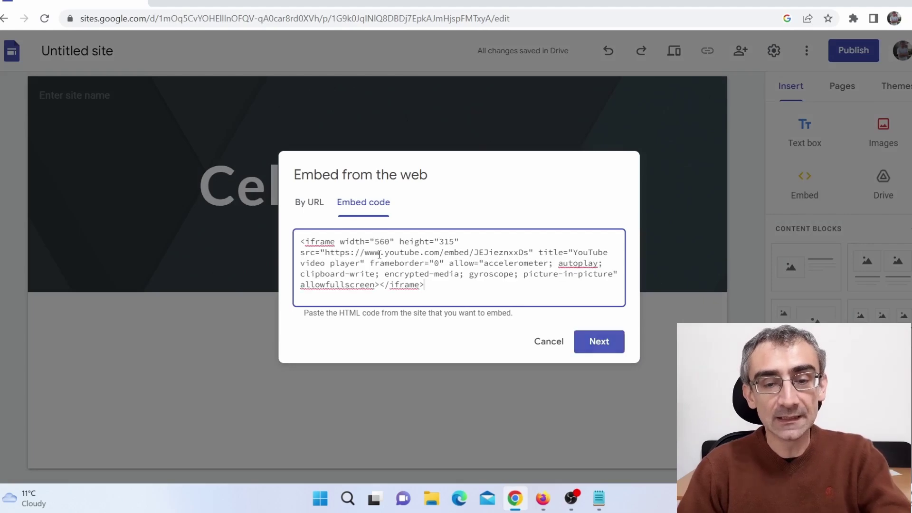
click(594, 345)
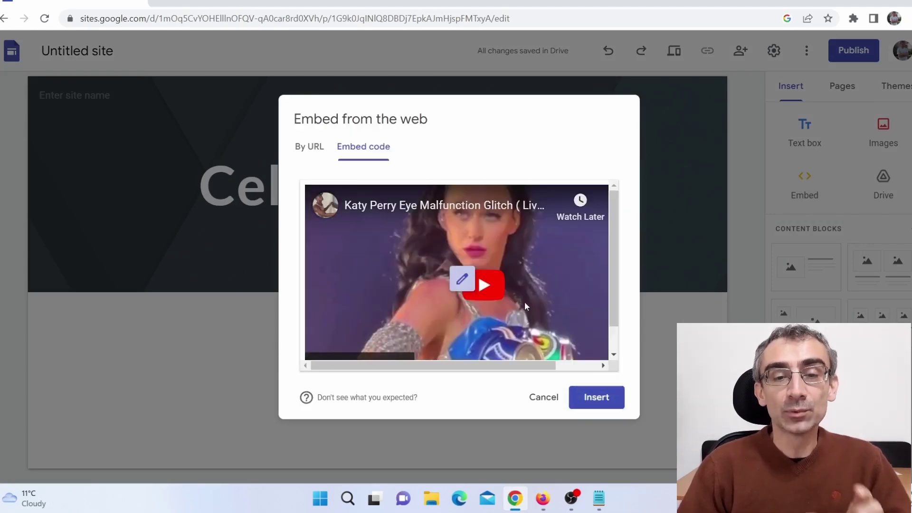
click(597, 399)
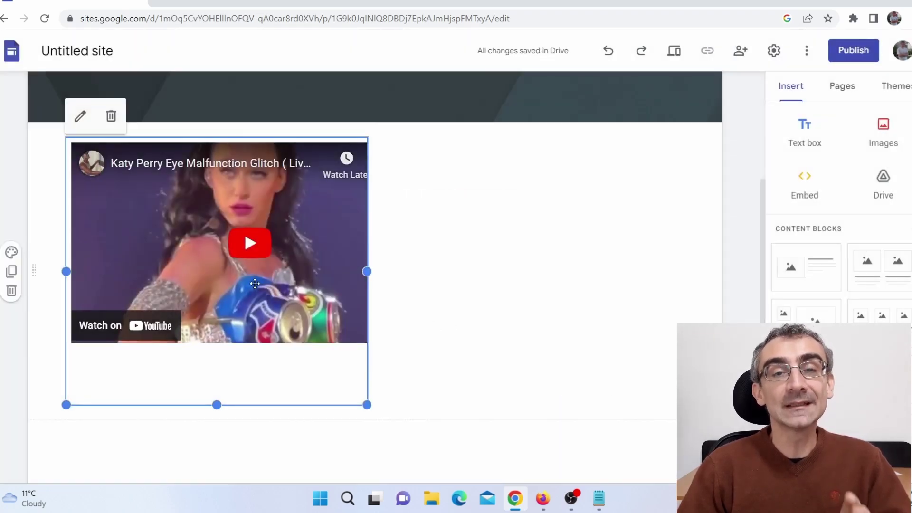
drag(367, 271, 475, 300)
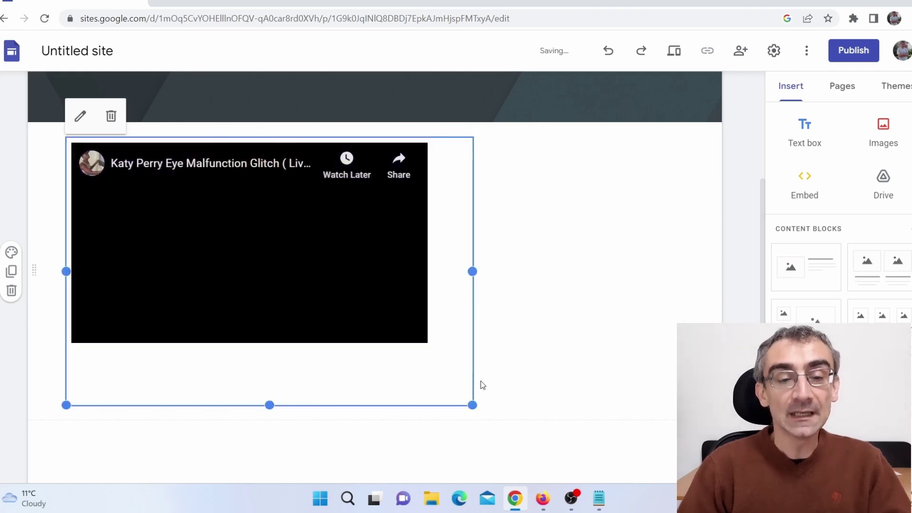
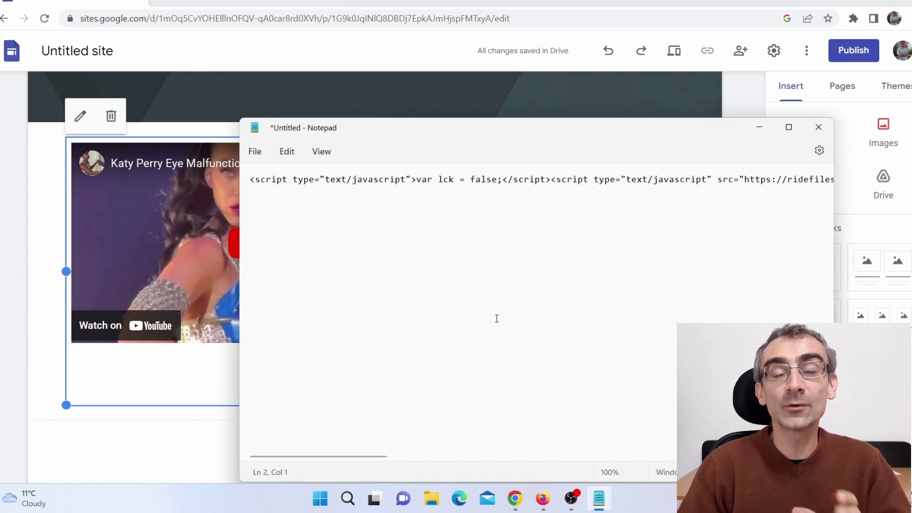
- Copy the locker script from Notepad and add it above the iframe in the video's embed code, saving the embed
click(242, 184)
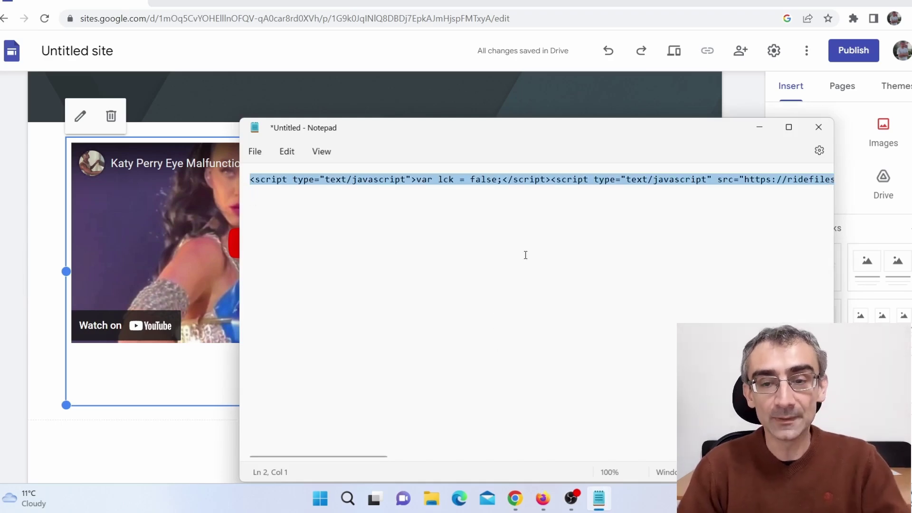
click(758, 127)
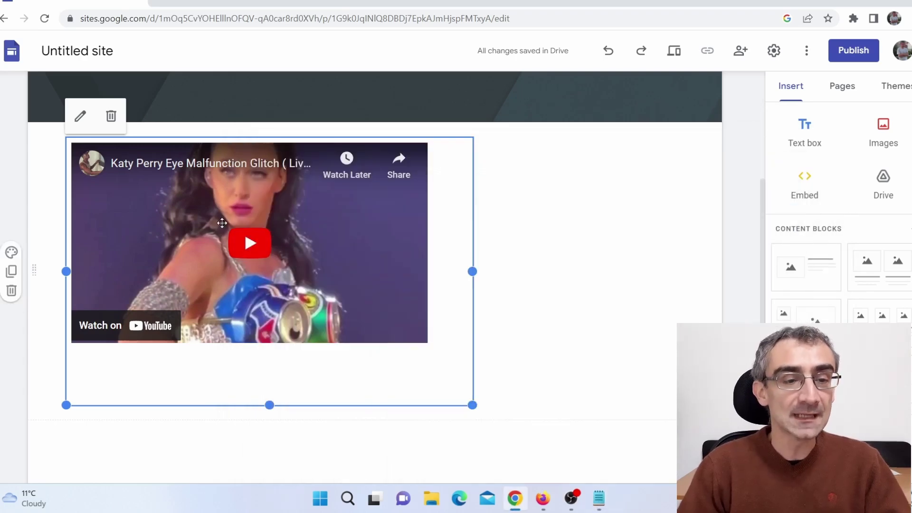
click(81, 117)
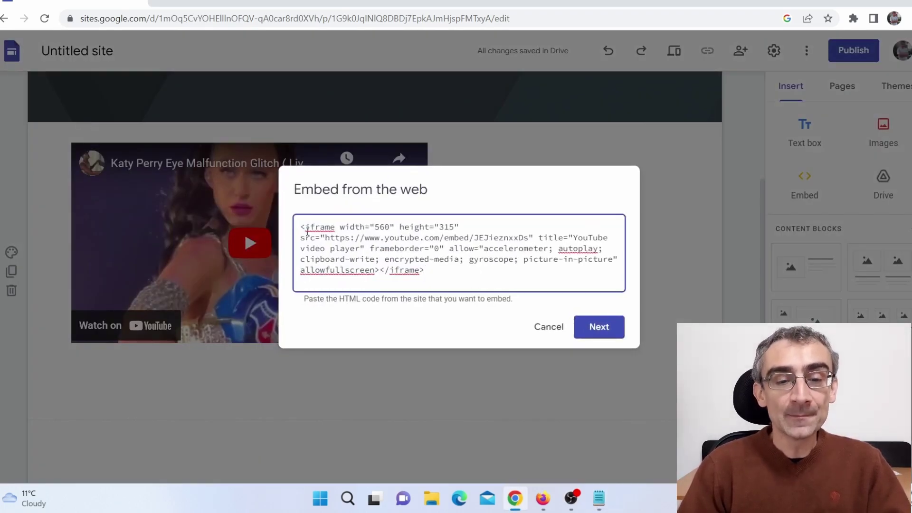
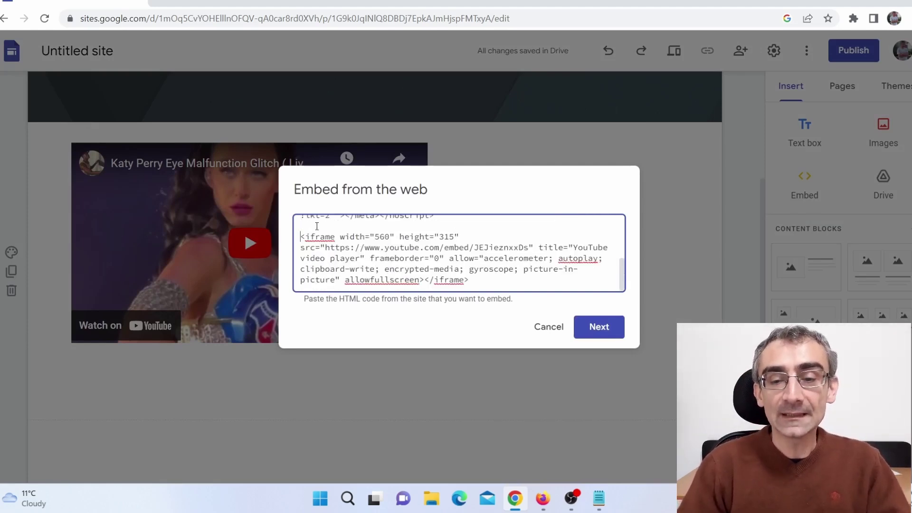
click(593, 335)
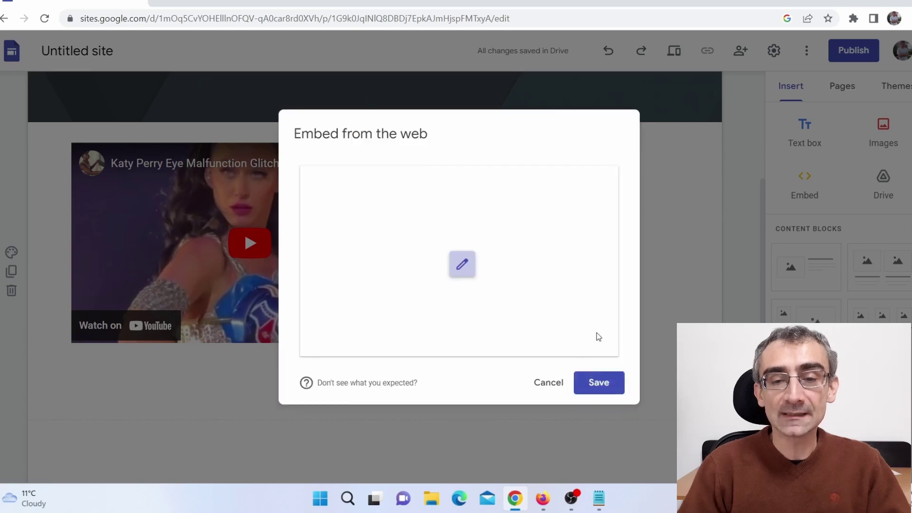
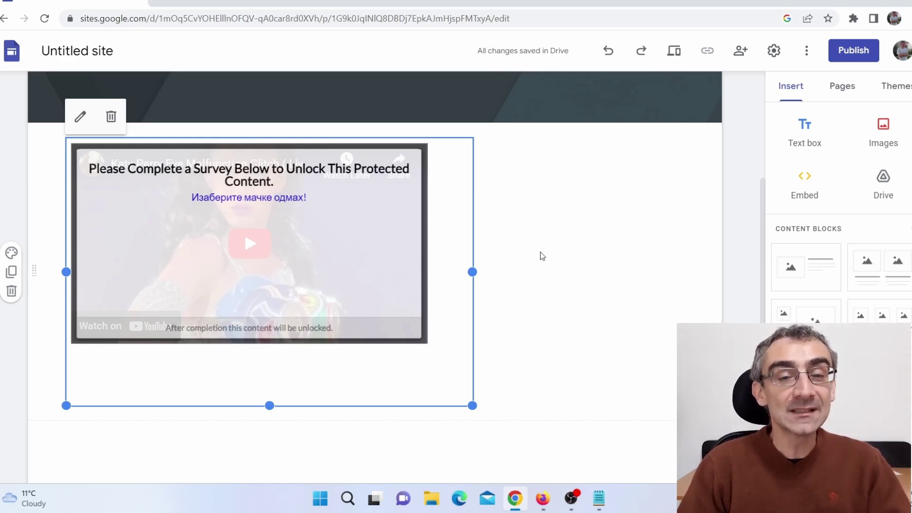
scroll(312, 251, up, 4)
scroll(442, 237, down, 1)
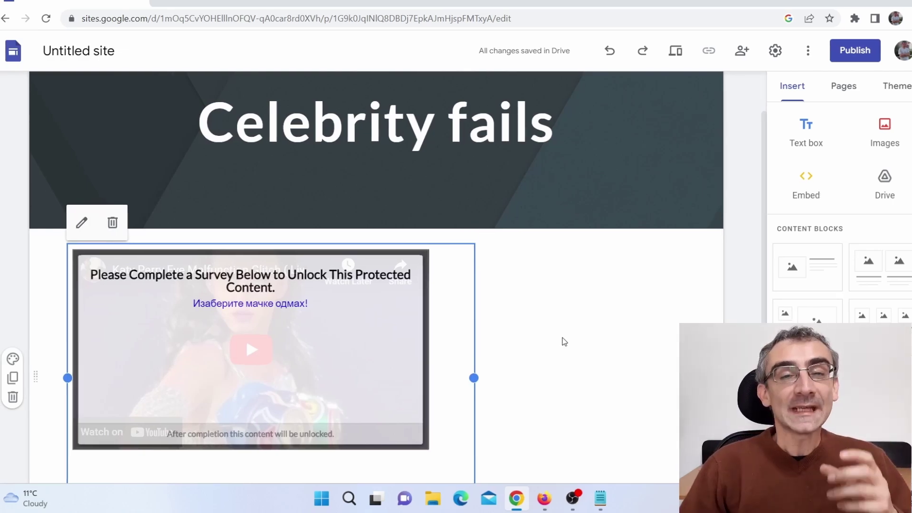
- Switch to Firefox, create a blank Instagram Story design in Canva, and show its uploads
click(544, 498)
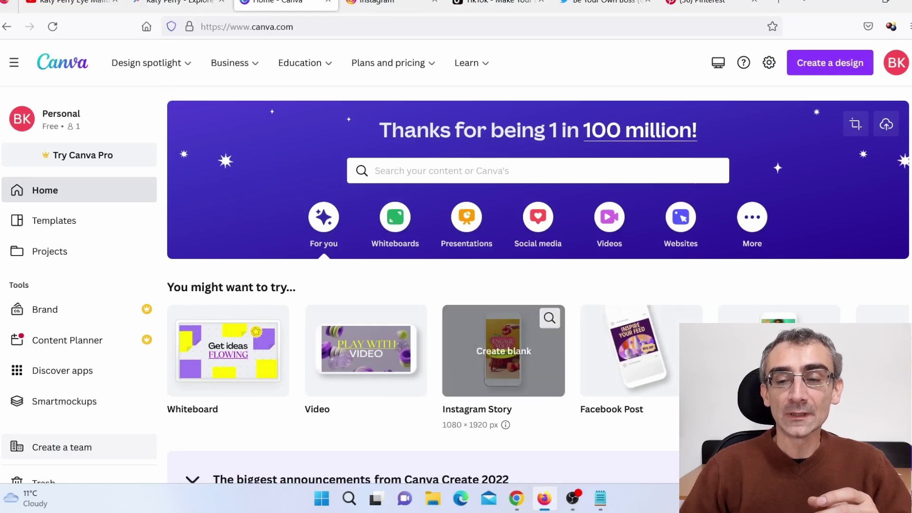
click(475, 353)
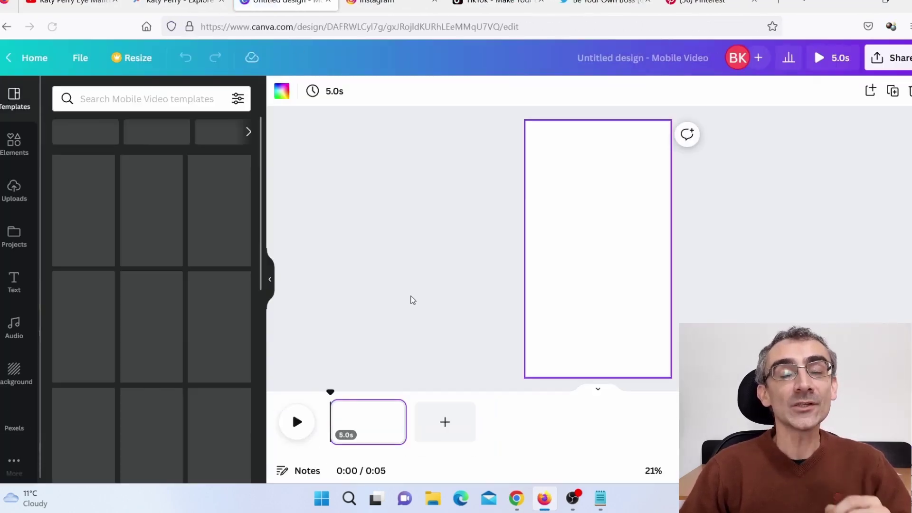
click(18, 192)
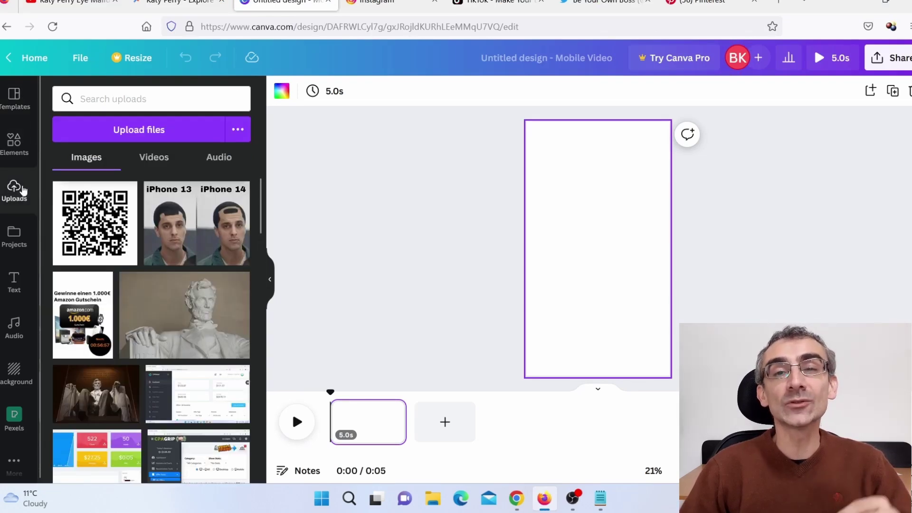
- Upload the vertical Katy Perry video from the Desktop folder and place it as the full-page clip of the design
click(72, 4)
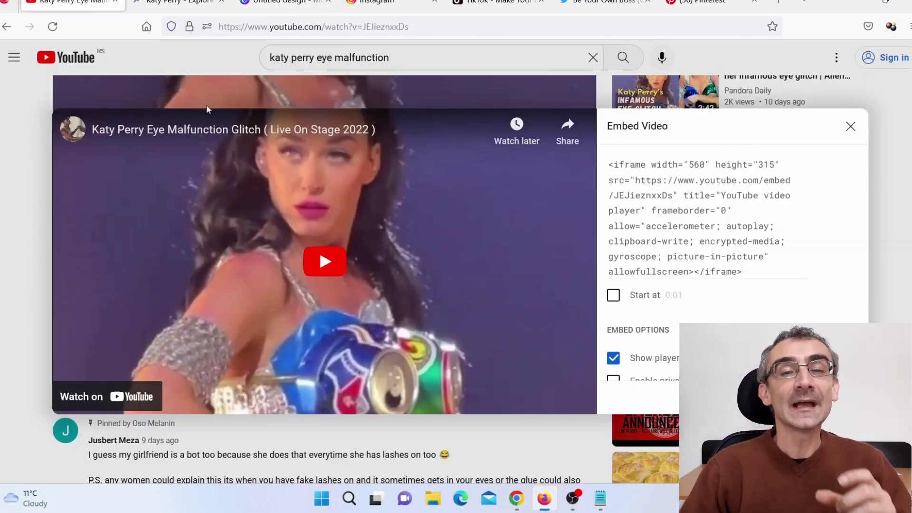
click(285, 4)
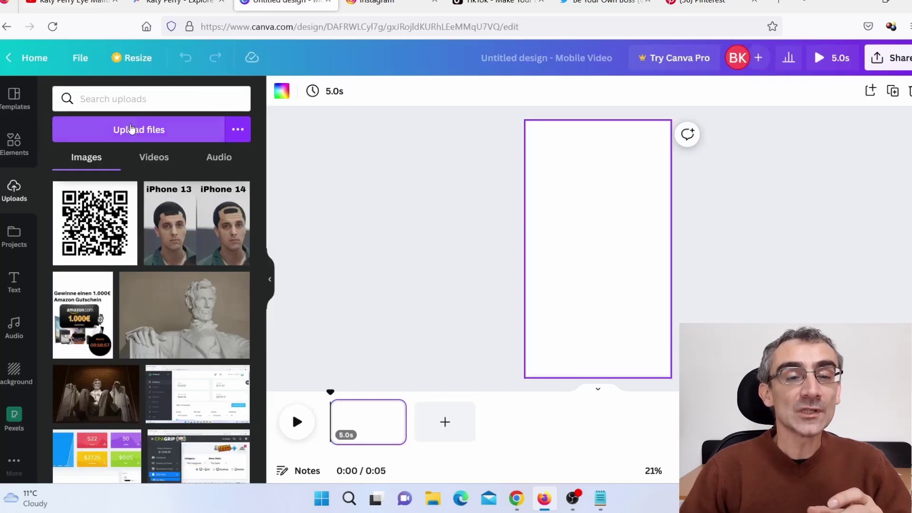
click(129, 129)
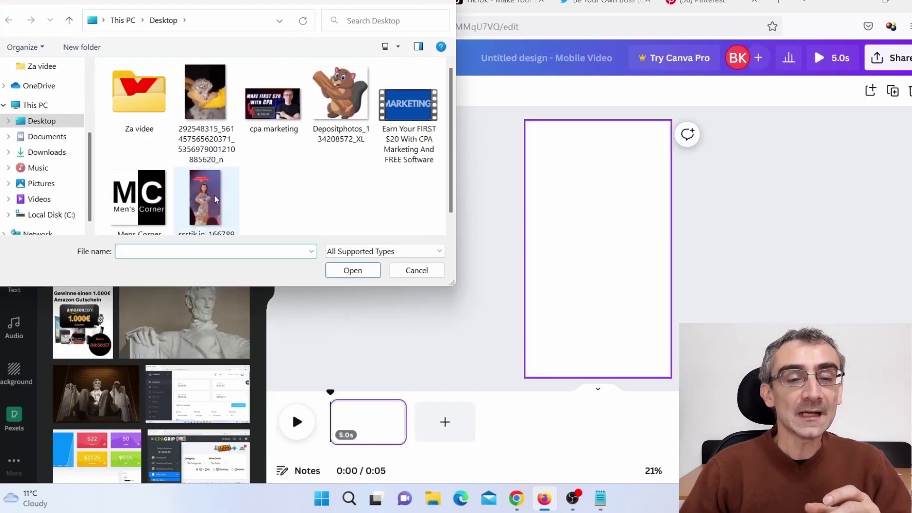
double_click(215, 200)
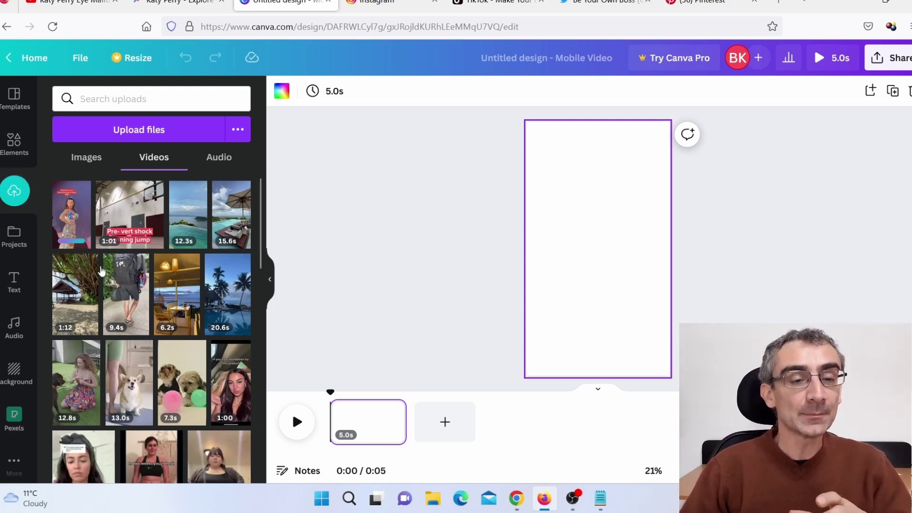
mouse_move(67, 224)
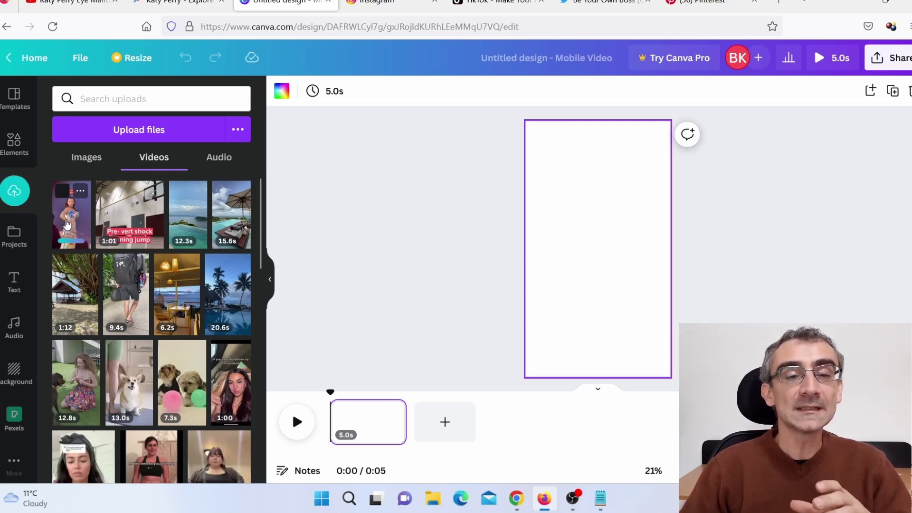
drag(67, 224, 355, 421)
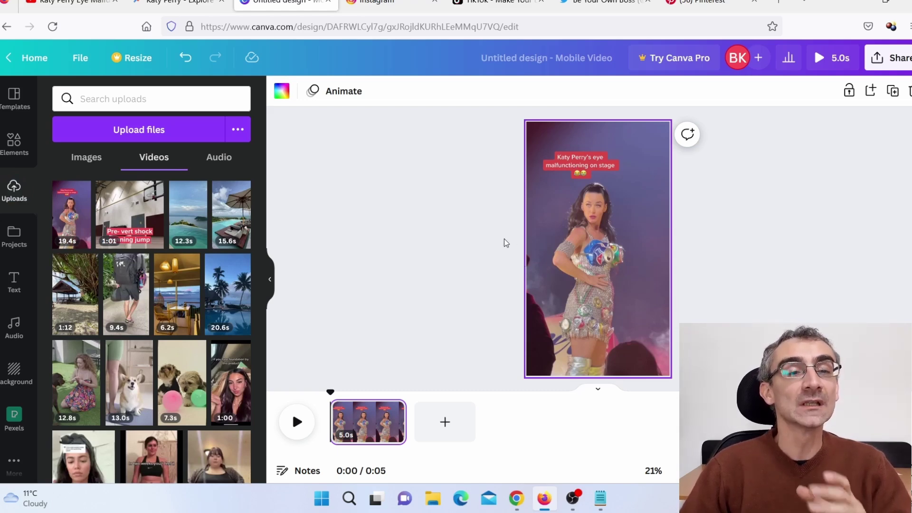
- Check the YouTube video page and close its embed dialog, returning to Canva to trim the Katy Perry clip to 10.0 seconds
click(72, 2)
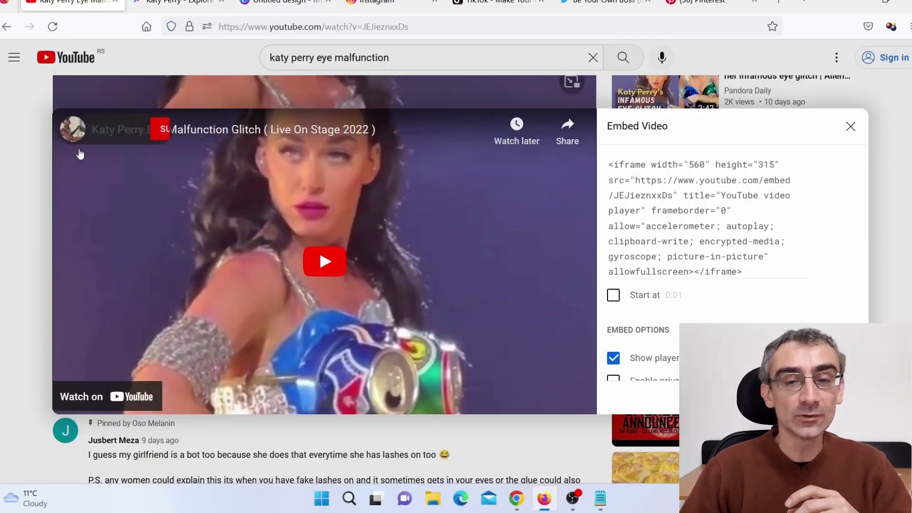
click(2, 240)
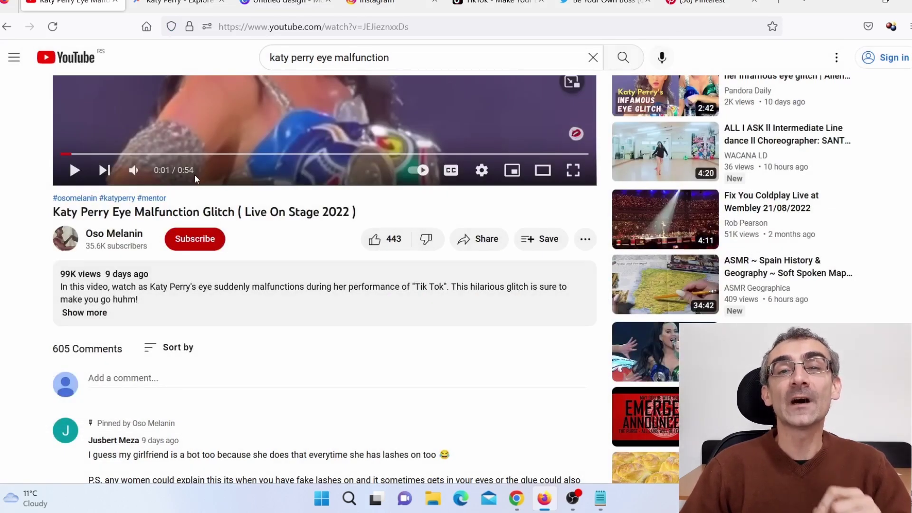
click(282, 2)
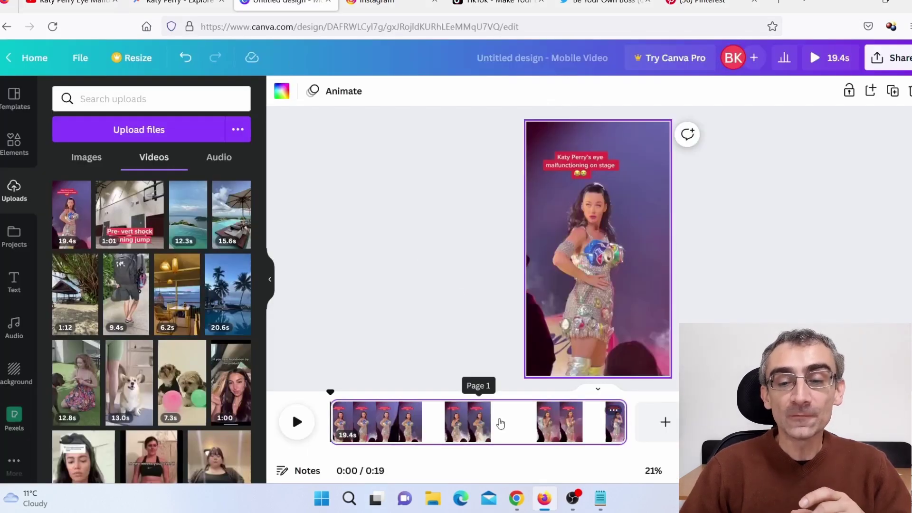
drag(629, 422, 480, 428)
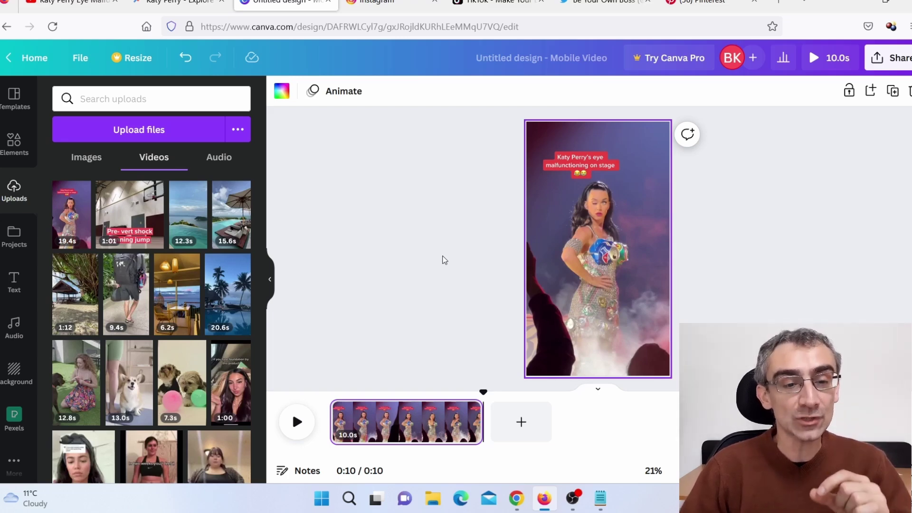
- Add the "cold, smooth & tasty." text combination, clear its small subtitle, and replace the heading with "Click the link in bio to watch full video"
click(14, 281)
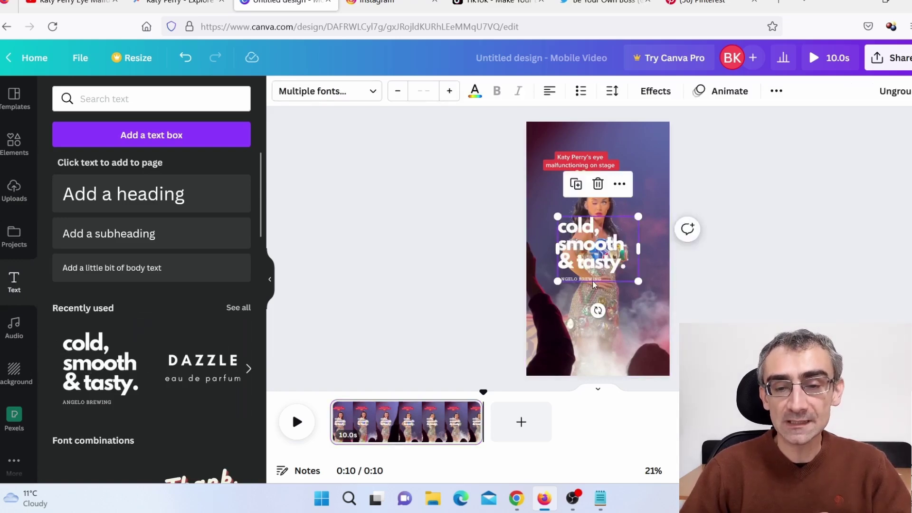
double_click(599, 280)
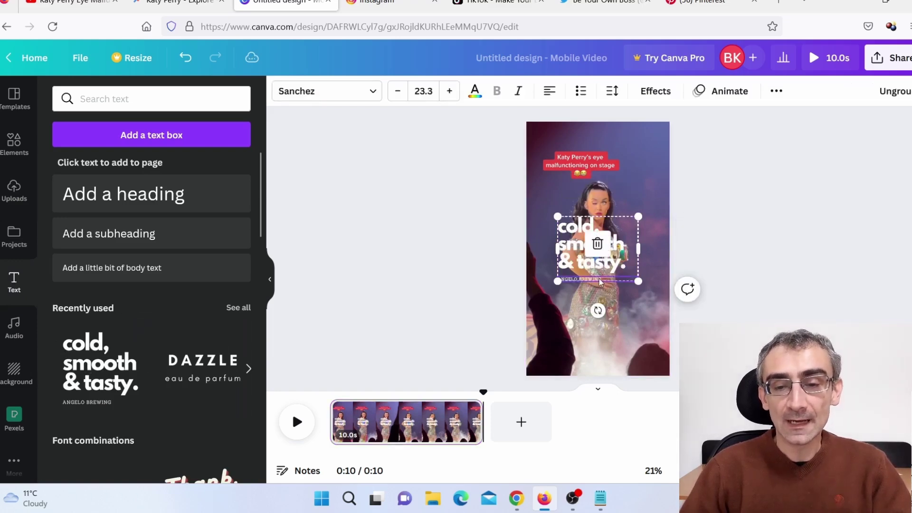
click(623, 271)
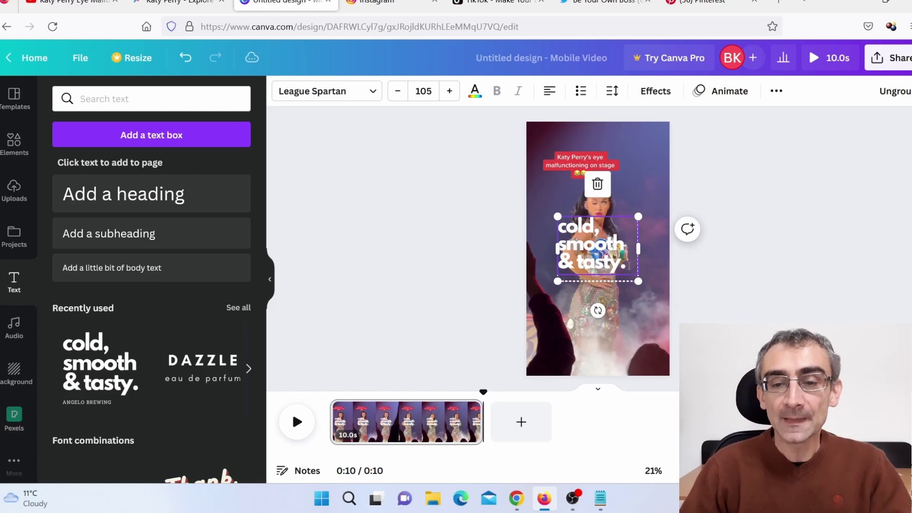
click(625, 266)
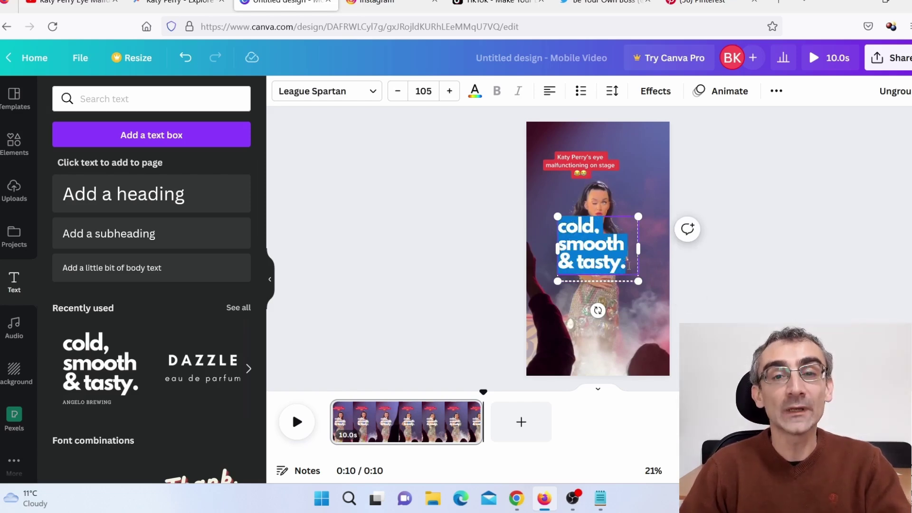
text(Click the link in bio to watch full video)
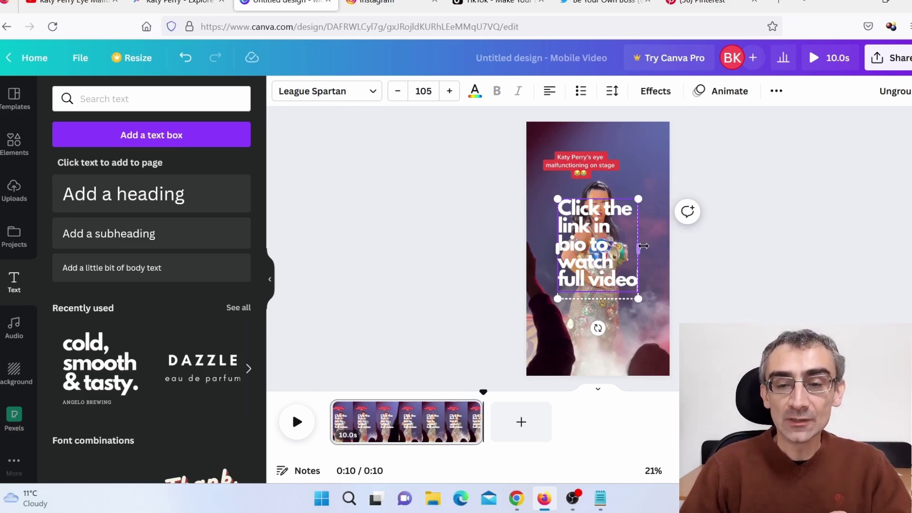
- Widen the new caption's text box on both sides and scale its text down to size 52.2
drag(638, 249, 661, 259)
drag(553, 252, 535, 252)
drag(659, 295, 638, 231)
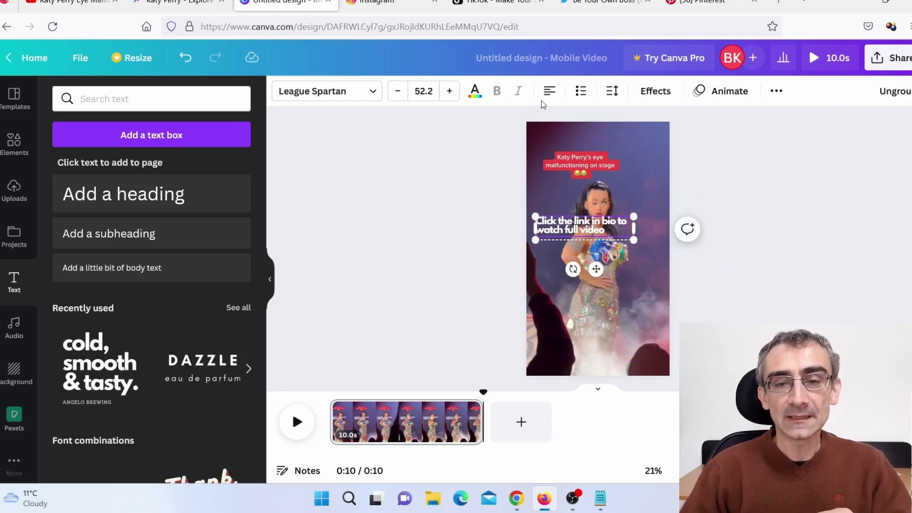
- Center-align the caption text and move it to the top of the video frame, above the red on-video caption
click(549, 91)
click(610, 244)
drag(608, 229, 601, 138)
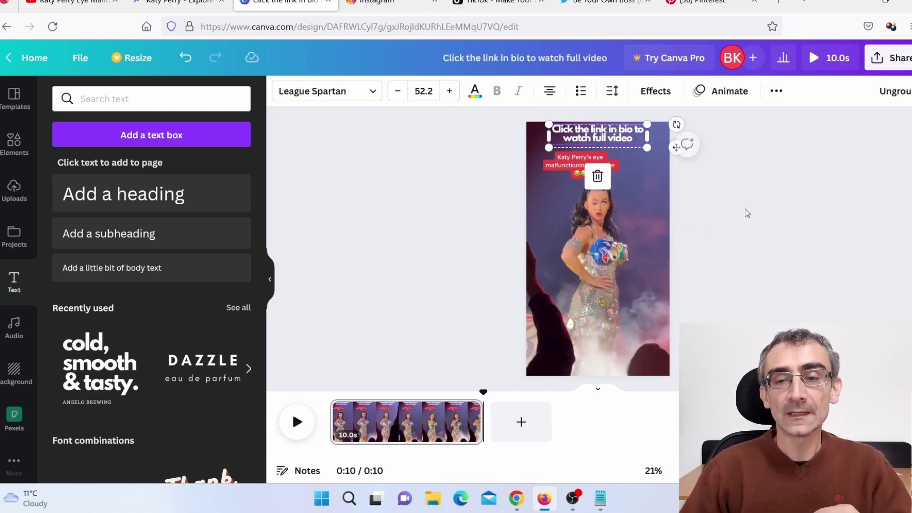
- Deselect the caption, check the YouTube video page, and return to Canva to open the design's download options
click(793, 230)
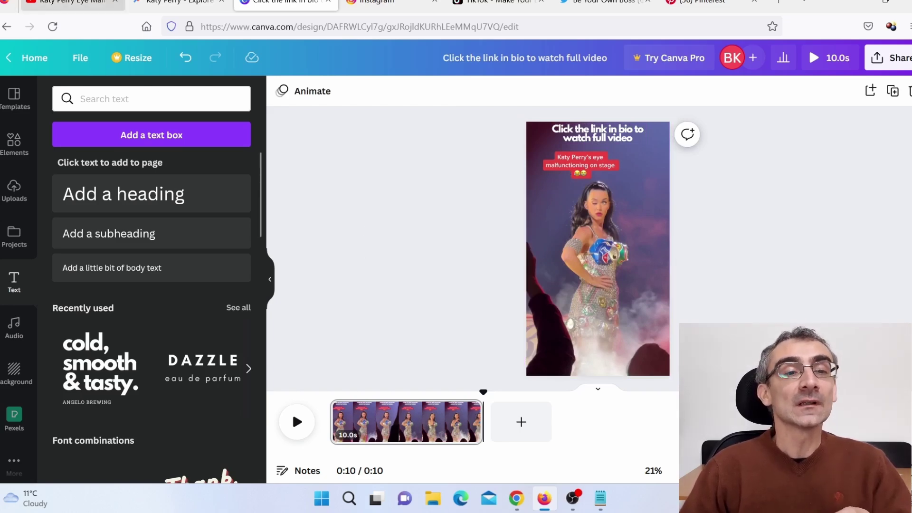
click(72, 2)
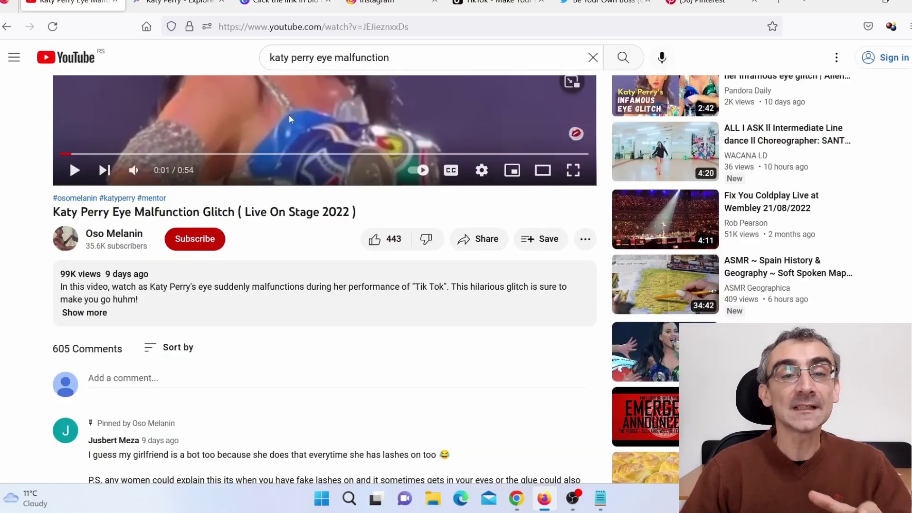
click(283, 3)
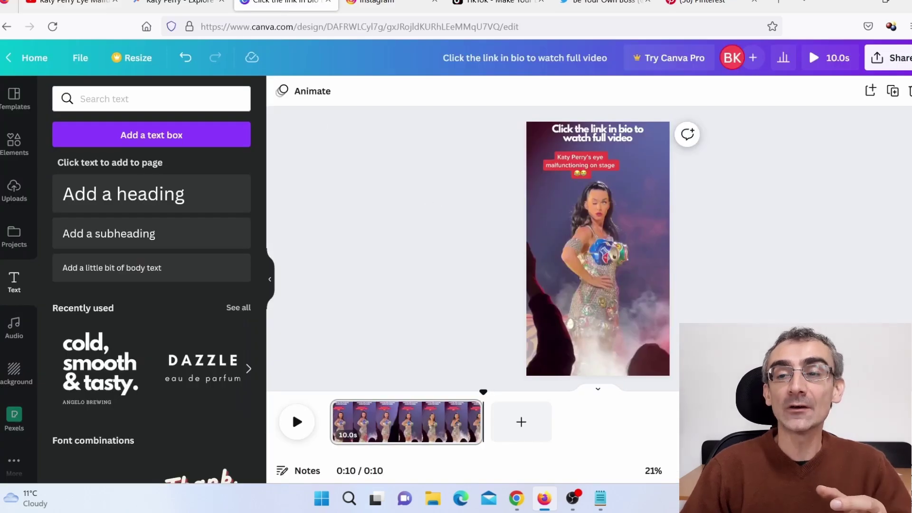
click(891, 57)
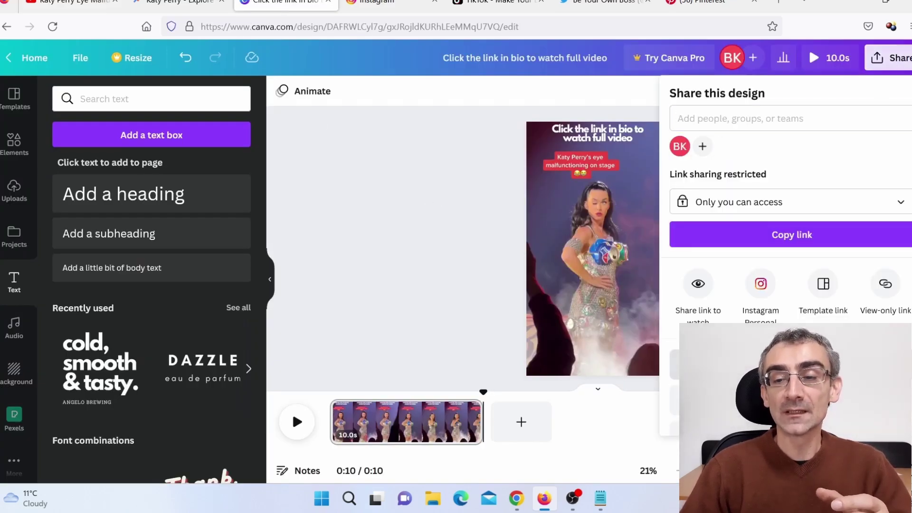
click(698, 360)
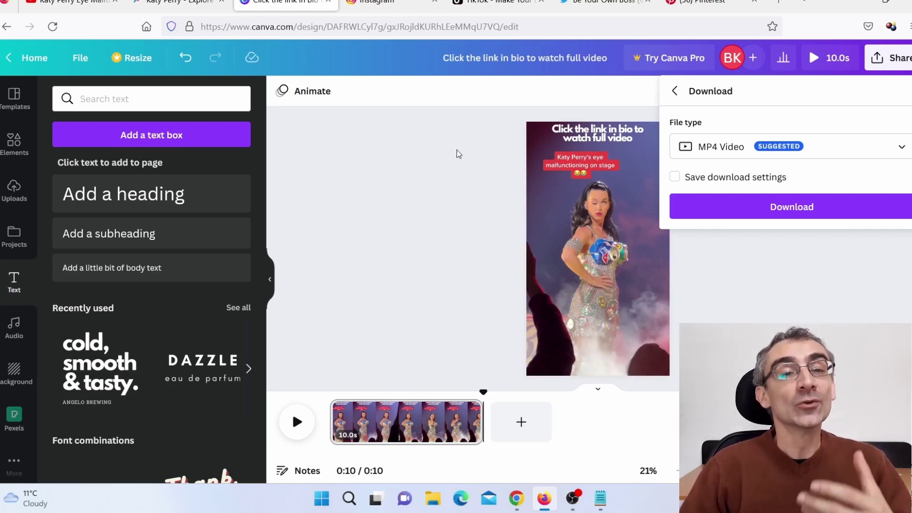
- Compare the Katy Perry source video page on YouTube with the captioned promo design in Canva
click(71, 3)
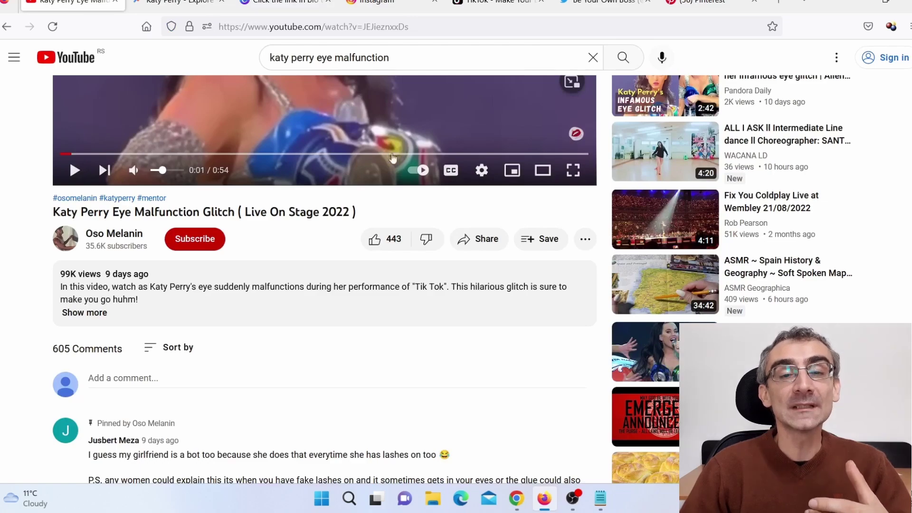
click(280, 4)
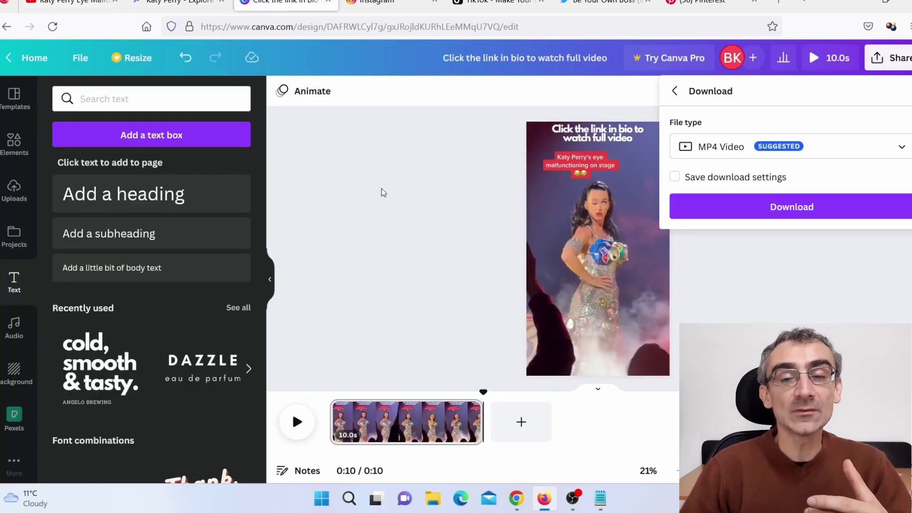
click(69, 3)
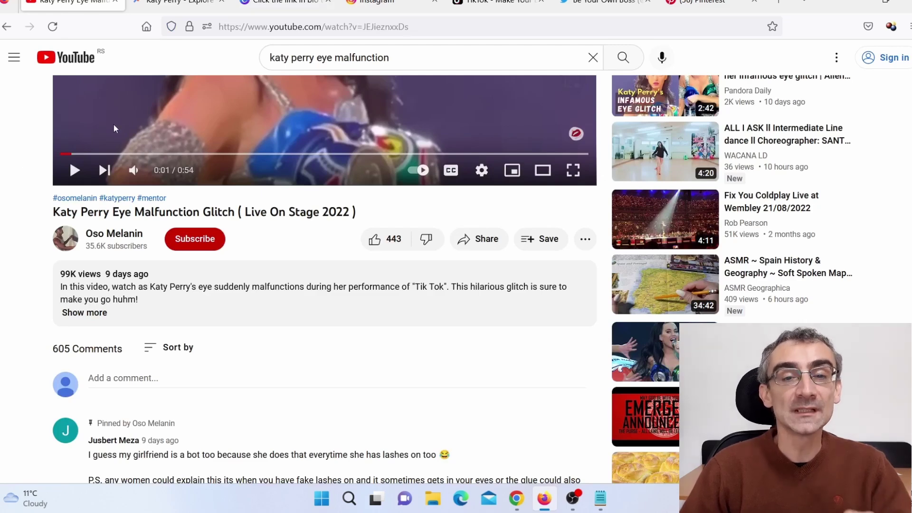
- Look through the Instagram, TikTok, Twitter and Pinterest pages and switch to the "Celebrity fails" site in Google Sites
click(375, 4)
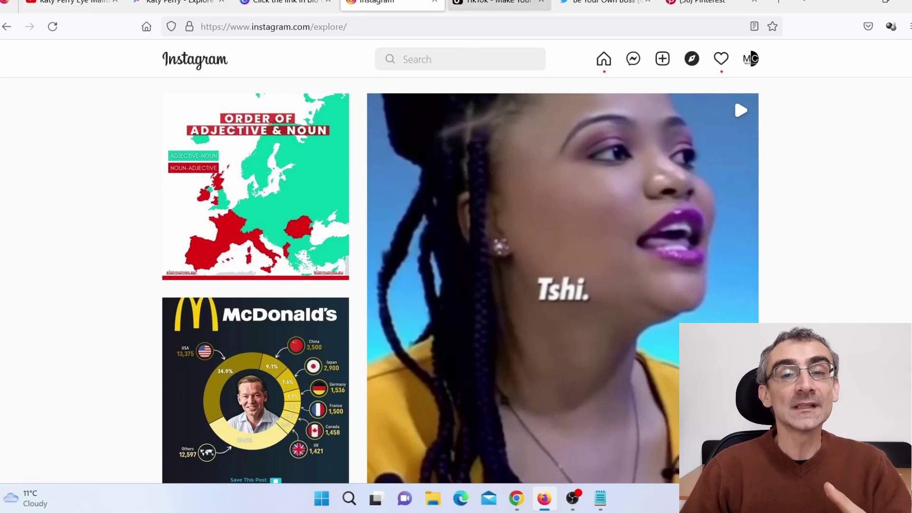
click(494, 3)
key(ctrl+Tab)
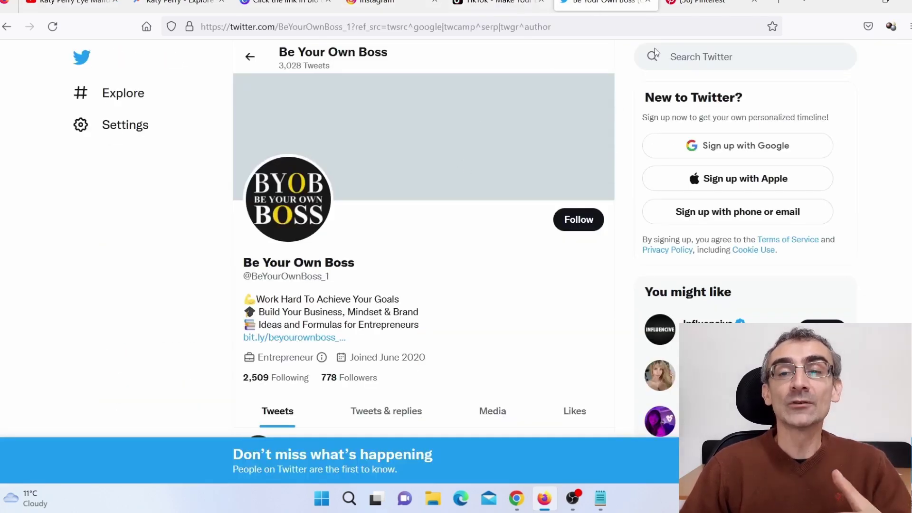
click(695, 3)
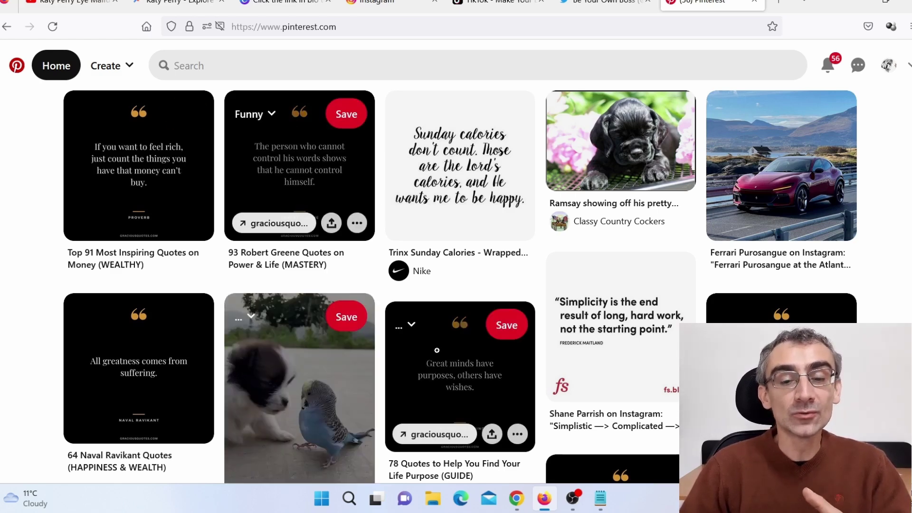
click(521, 507)
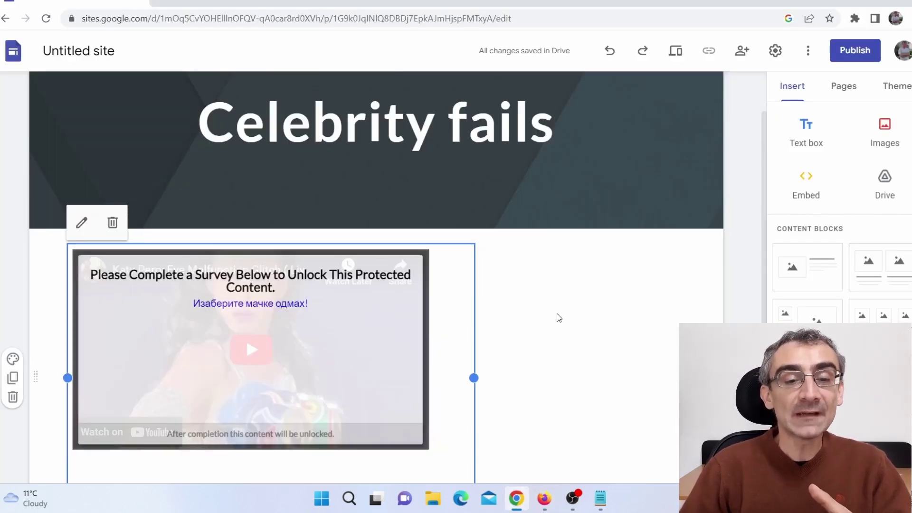